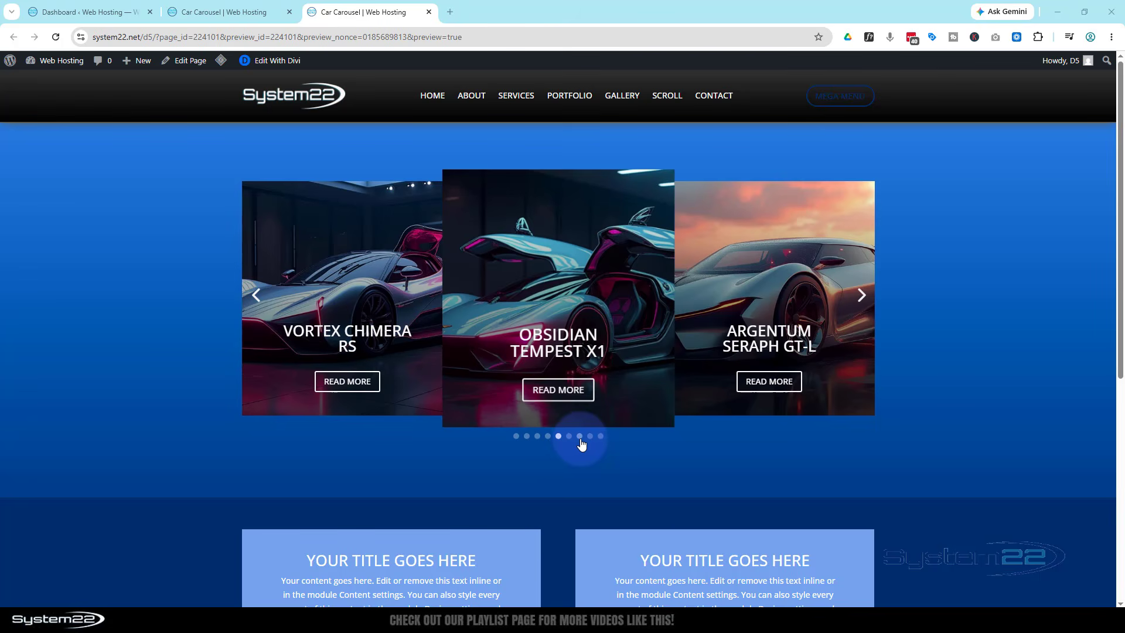
Browse several slides of the finished car carousel in the page preview, and close the preview.
click(861, 307)
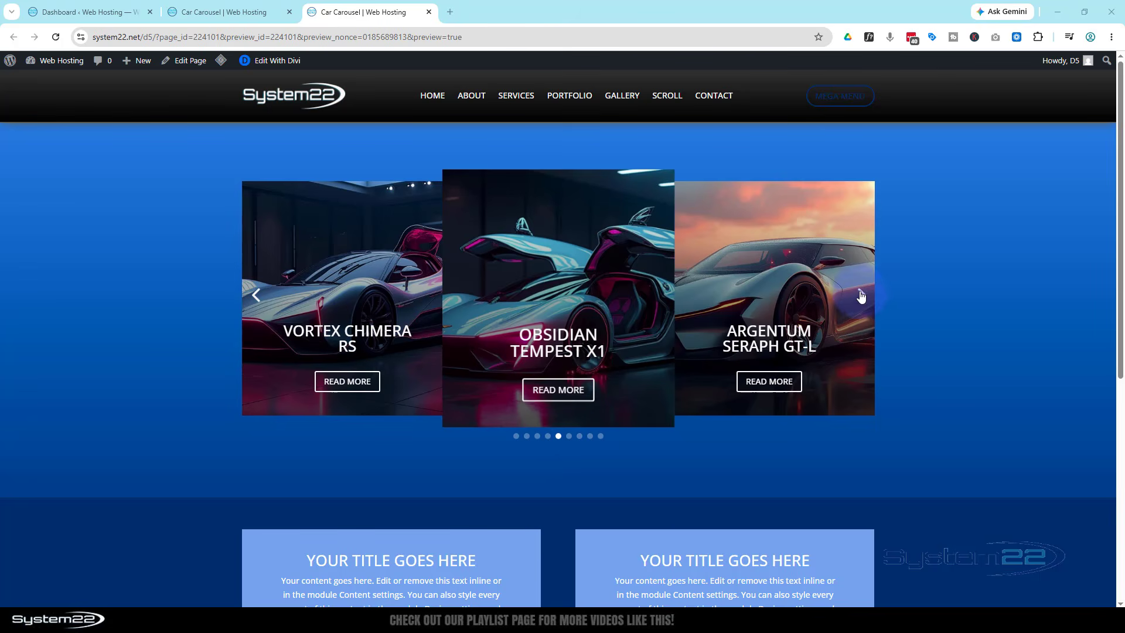
click(862, 300)
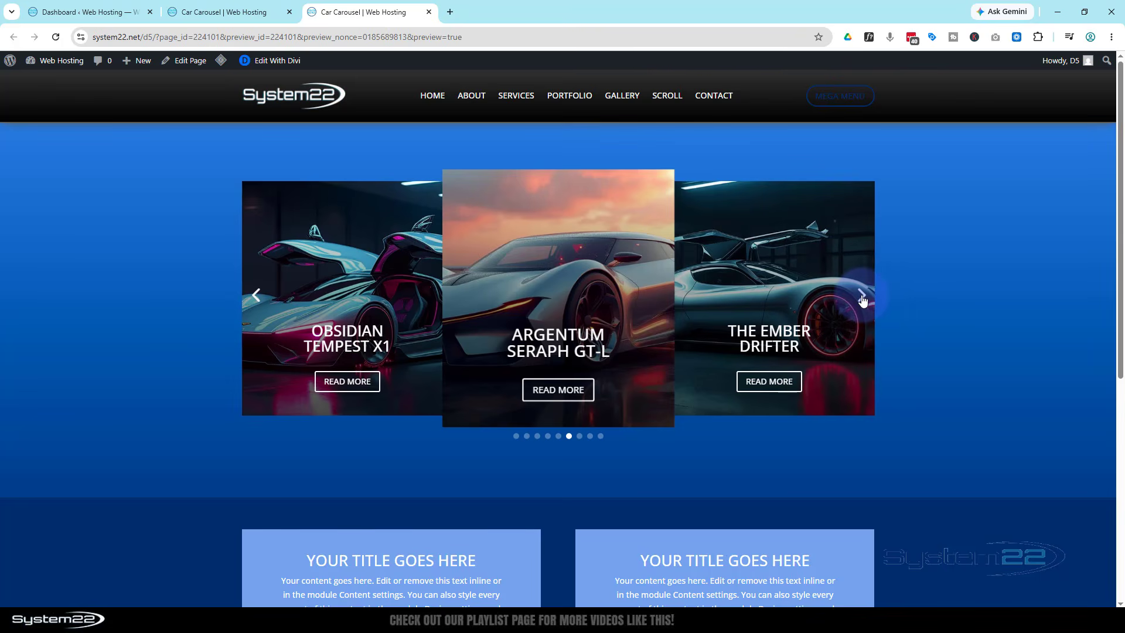
click(862, 300)
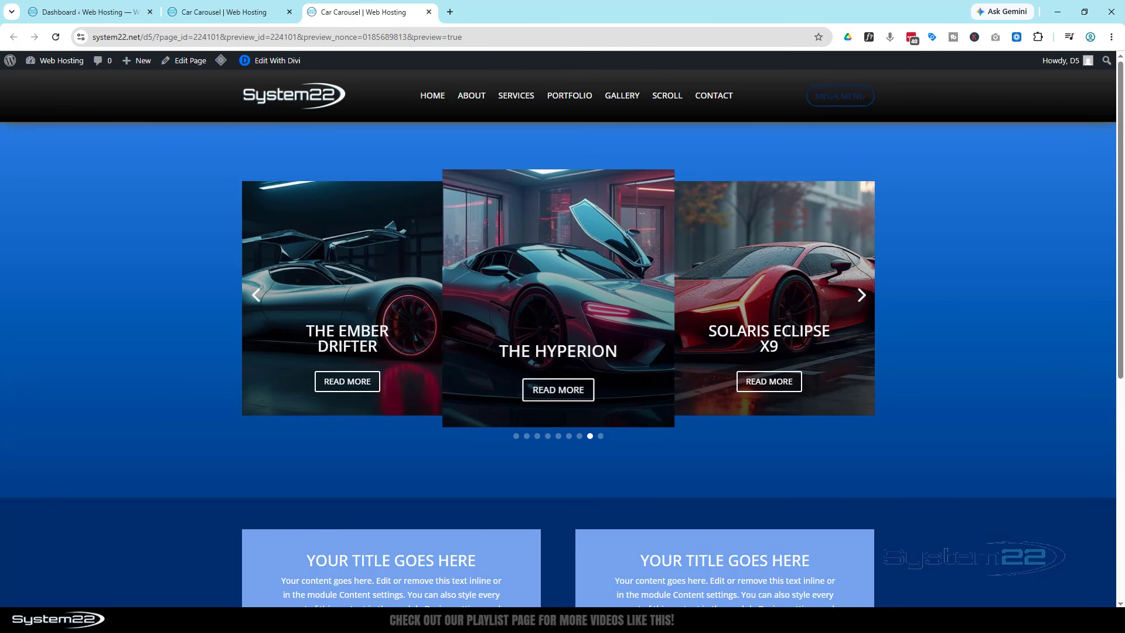
click(430, 13)
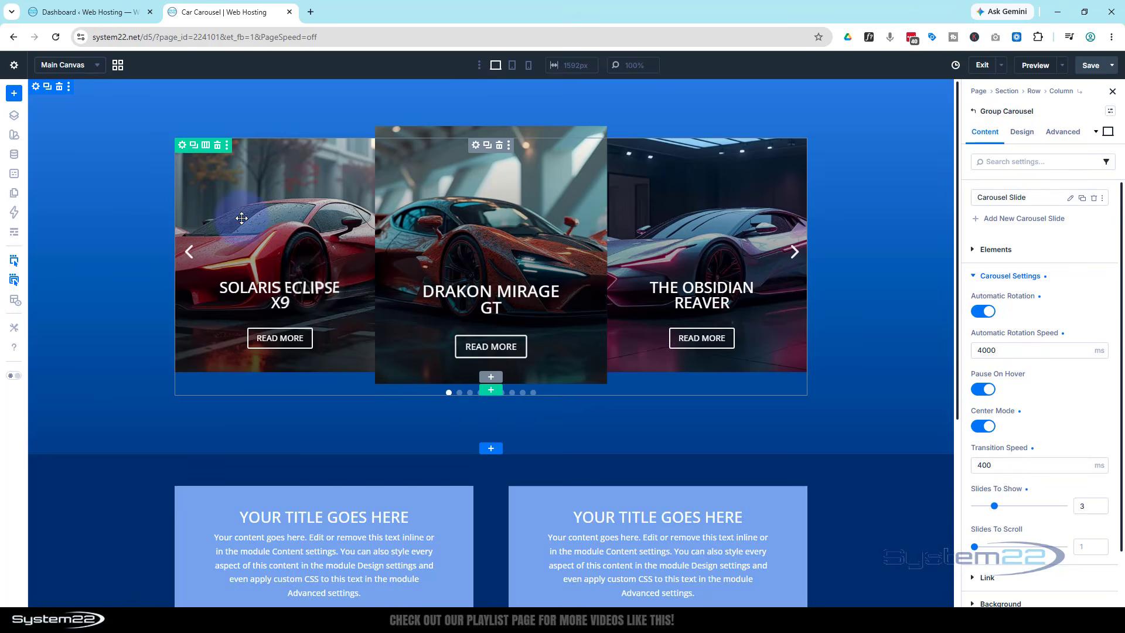
Delete the existing carousel row from the top section and insert an equal-columns row with a single column in its place.
click(218, 145)
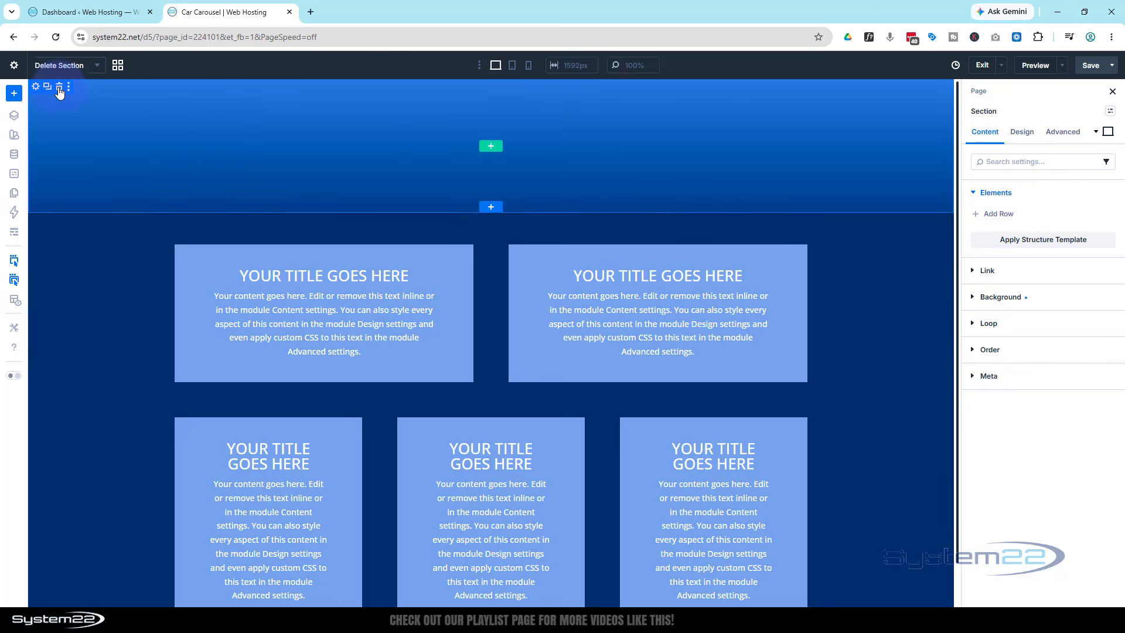
click(491, 148)
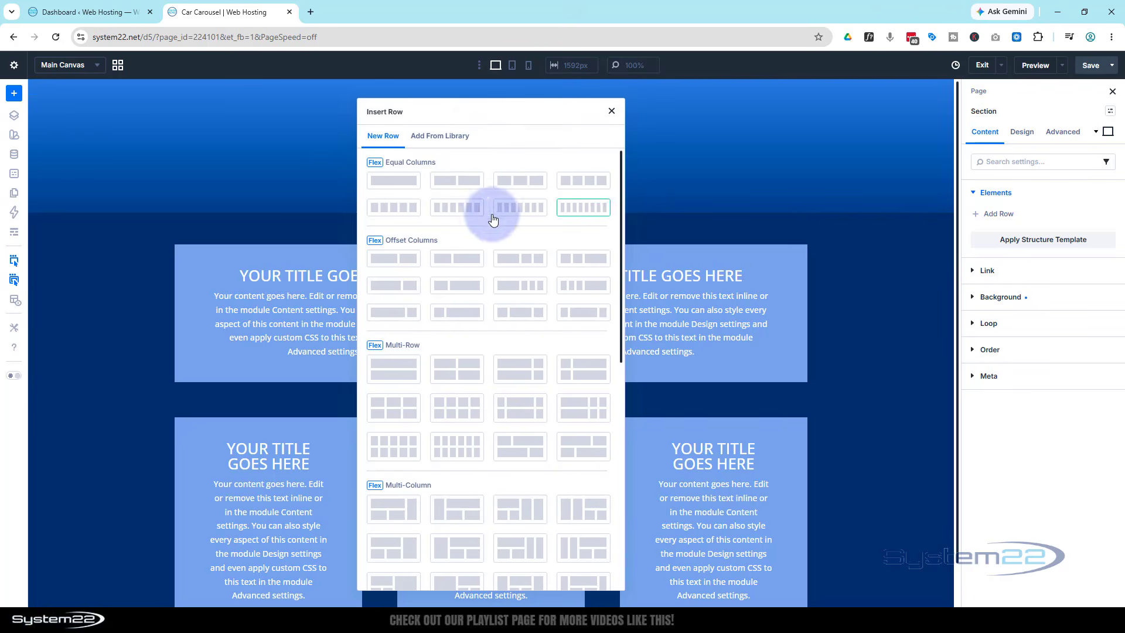
click(401, 181)
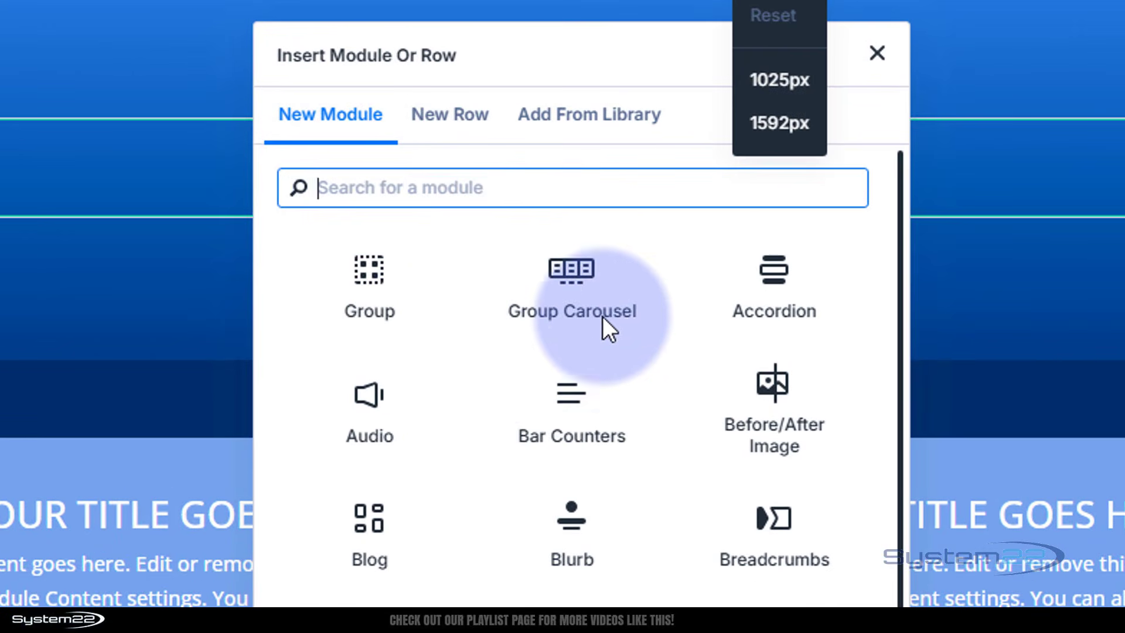
Add a Group Carousel module to the new row and put a Call To Action module inside its carousel slide.
click(580, 270)
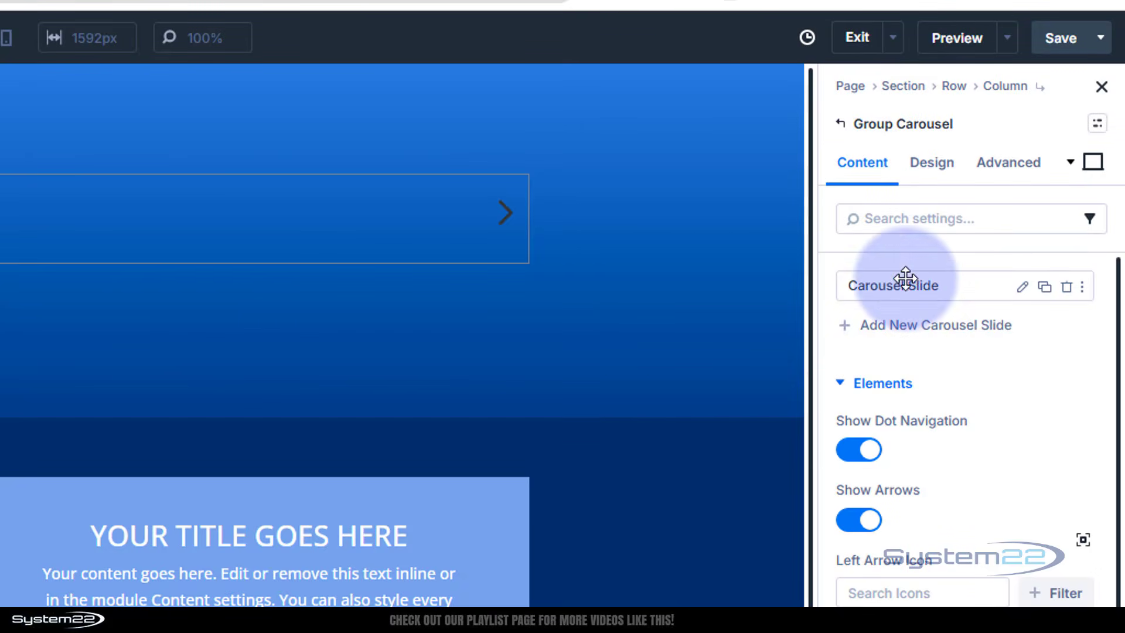
click(1020, 290)
click(844, 287)
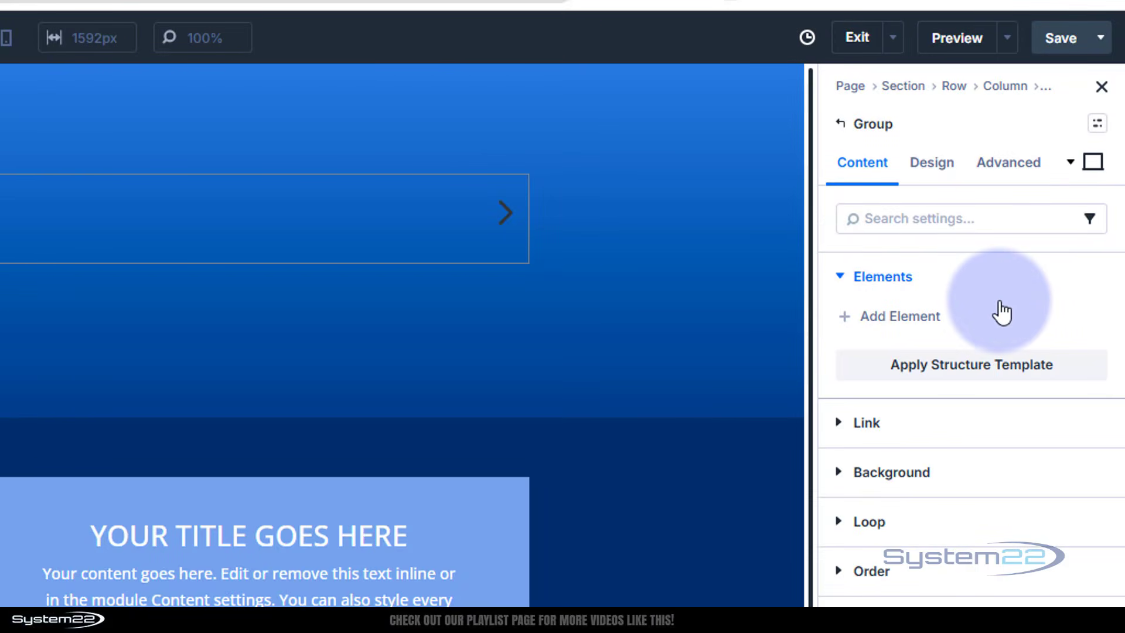
click(908, 316)
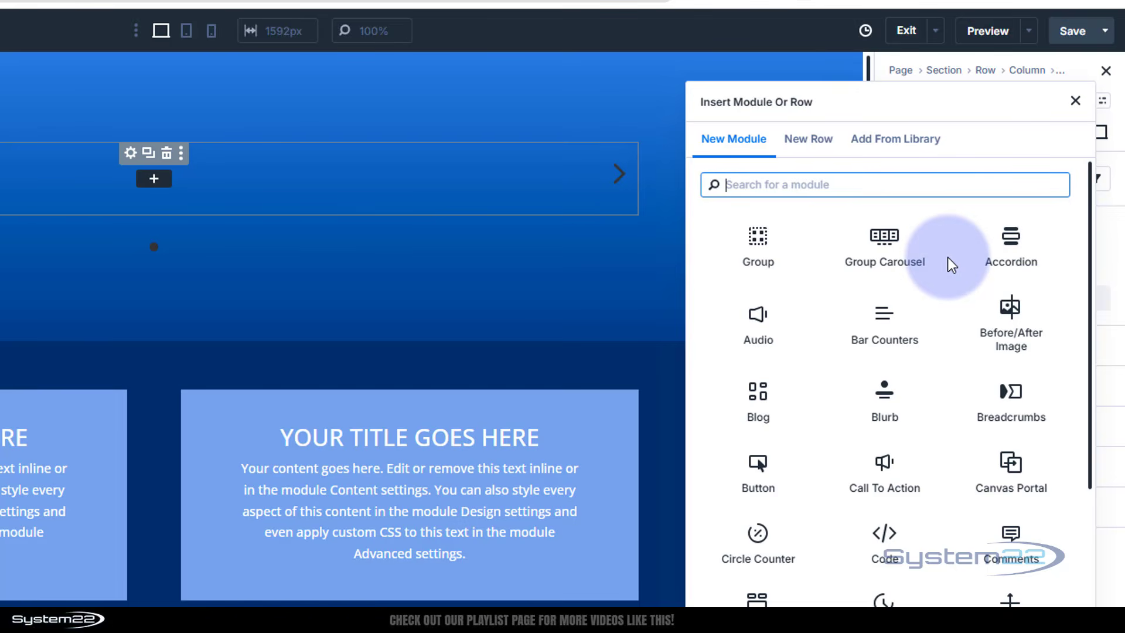
click(885, 482)
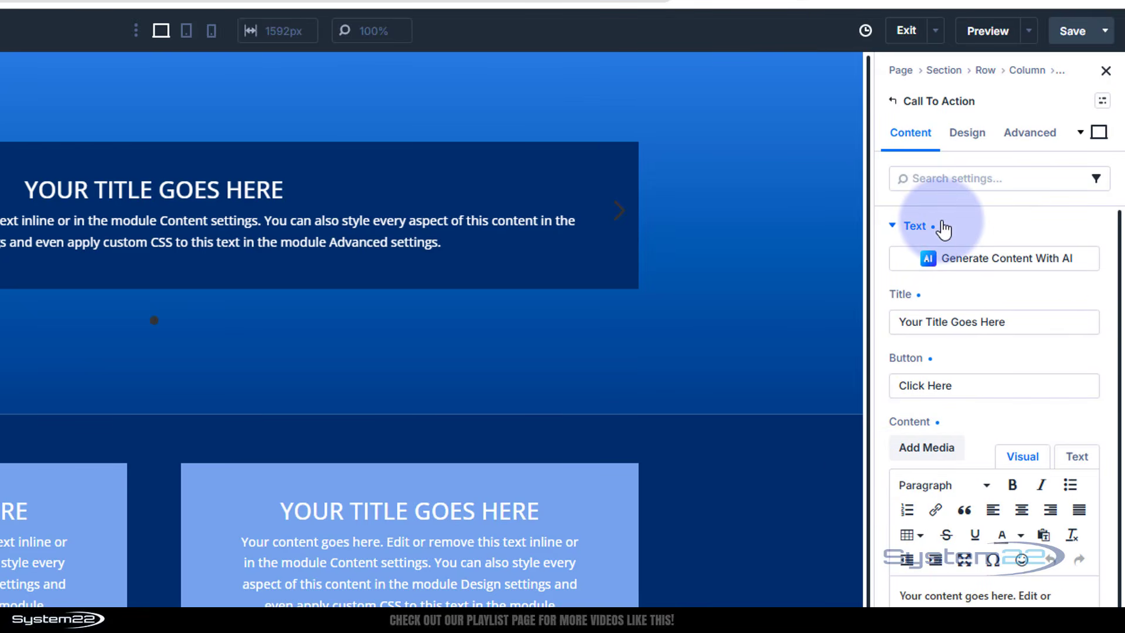
Return to the carousel slide's Group settings and enable Loop Element.
click(893, 104)
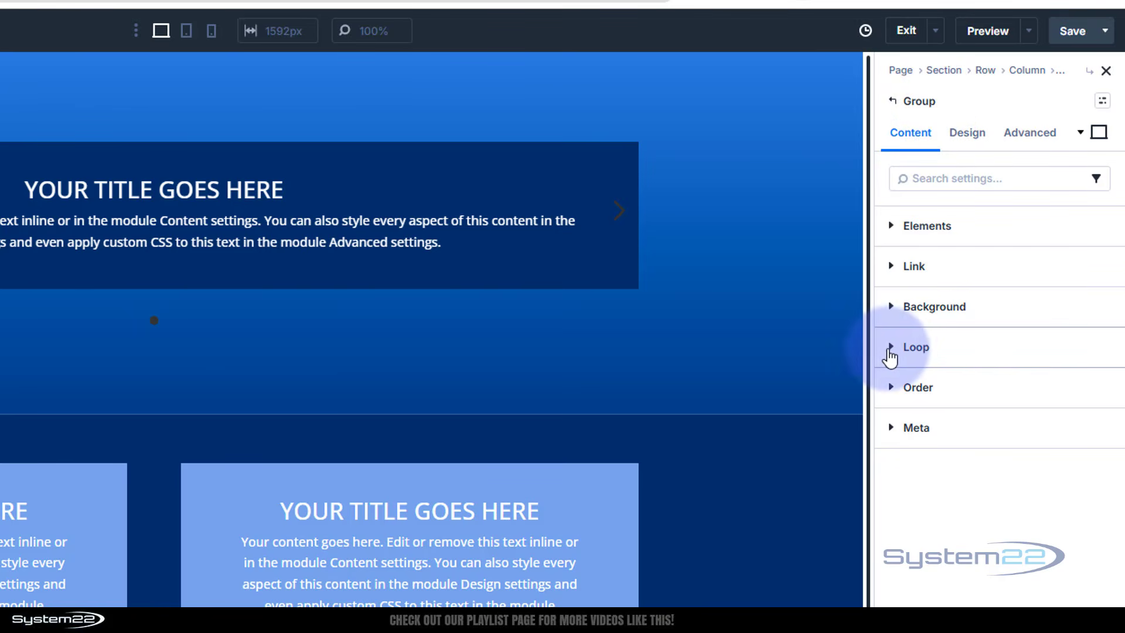
click(895, 350)
click(919, 410)
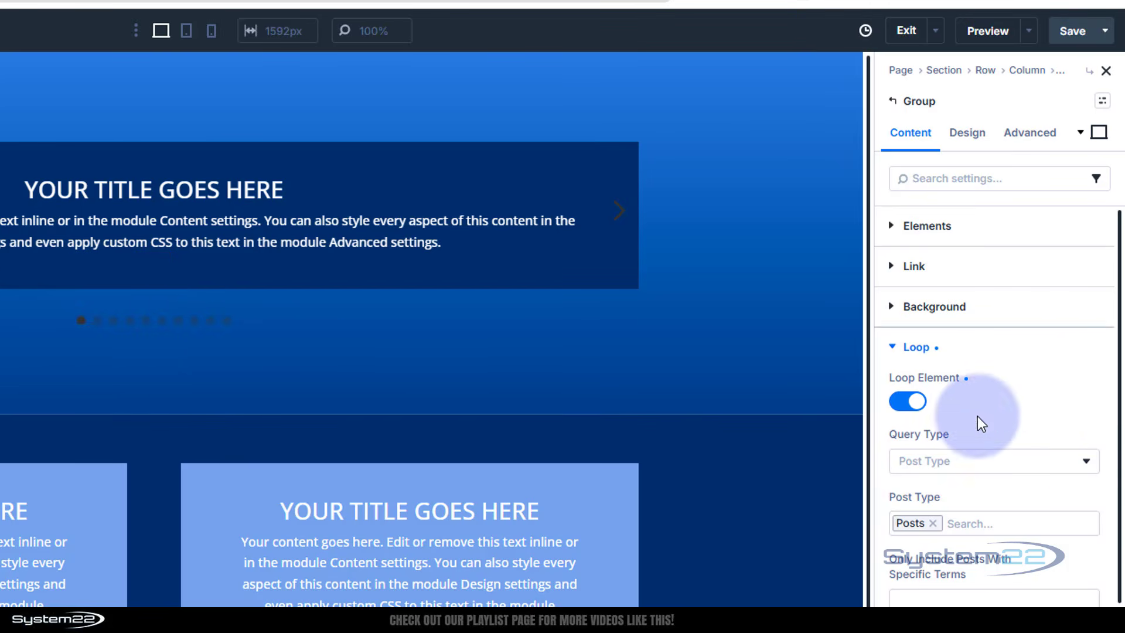
Restrict the loop to posts in the Supercars category, and review the remaining query, order and posts-per-page options.
scroll(979, 416, down, 5)
scroll(979, 416, down, 2)
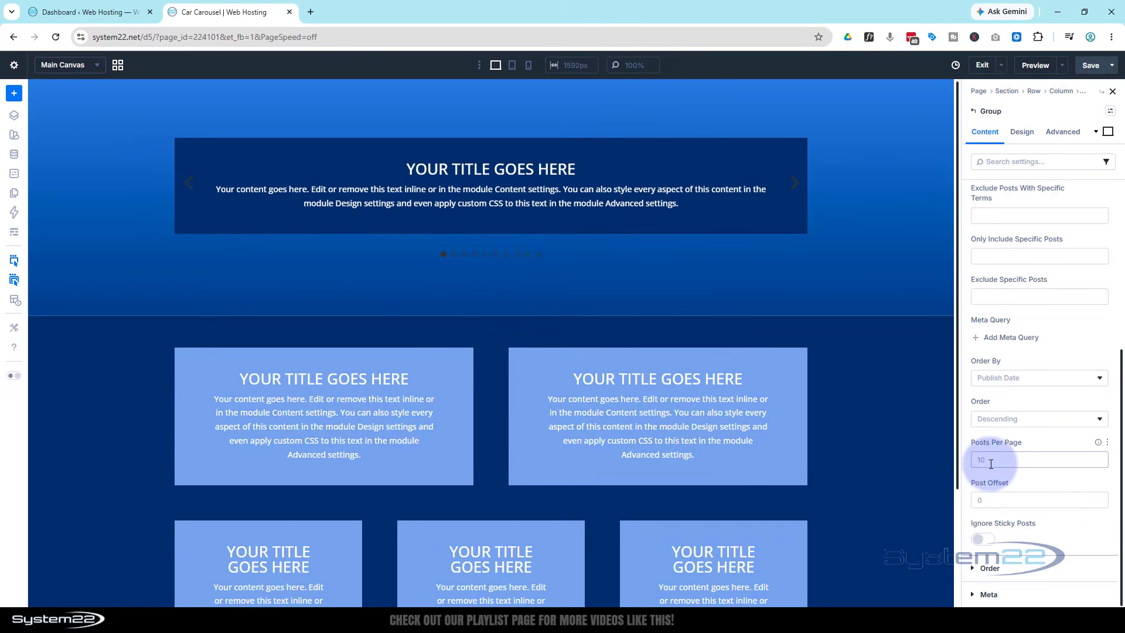
scroll(989, 463, up, 6)
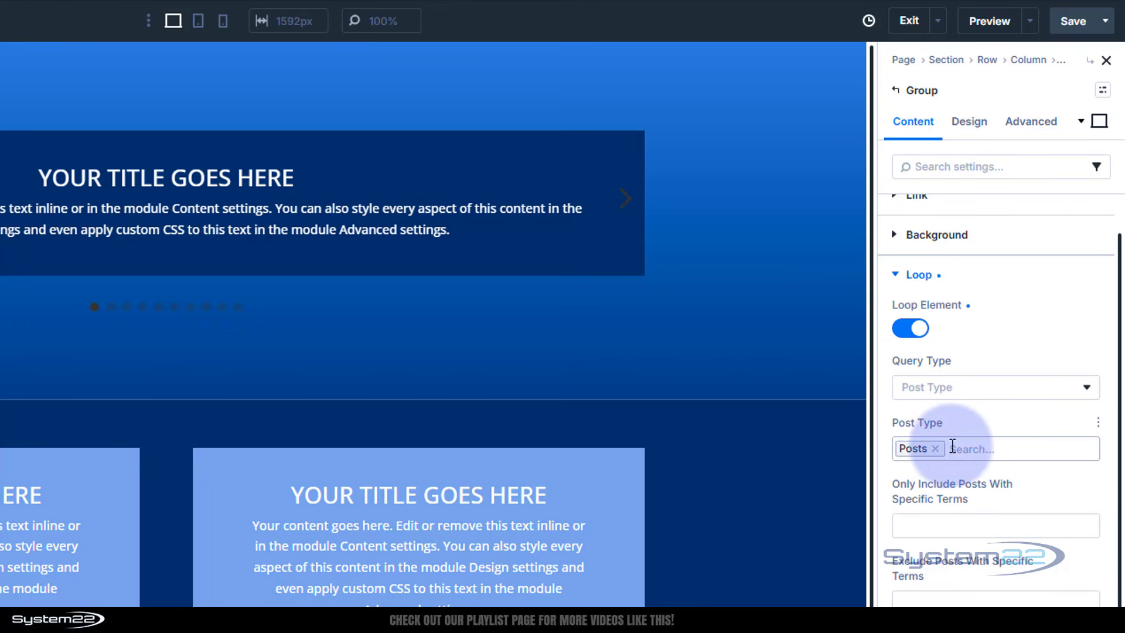
click(943, 530)
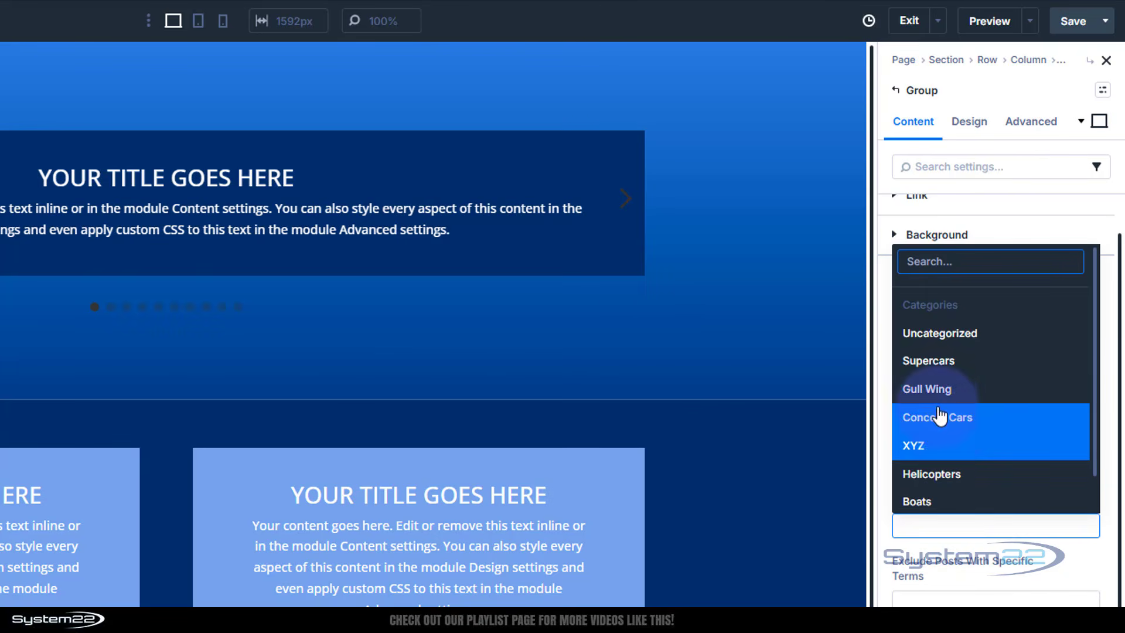
click(947, 367)
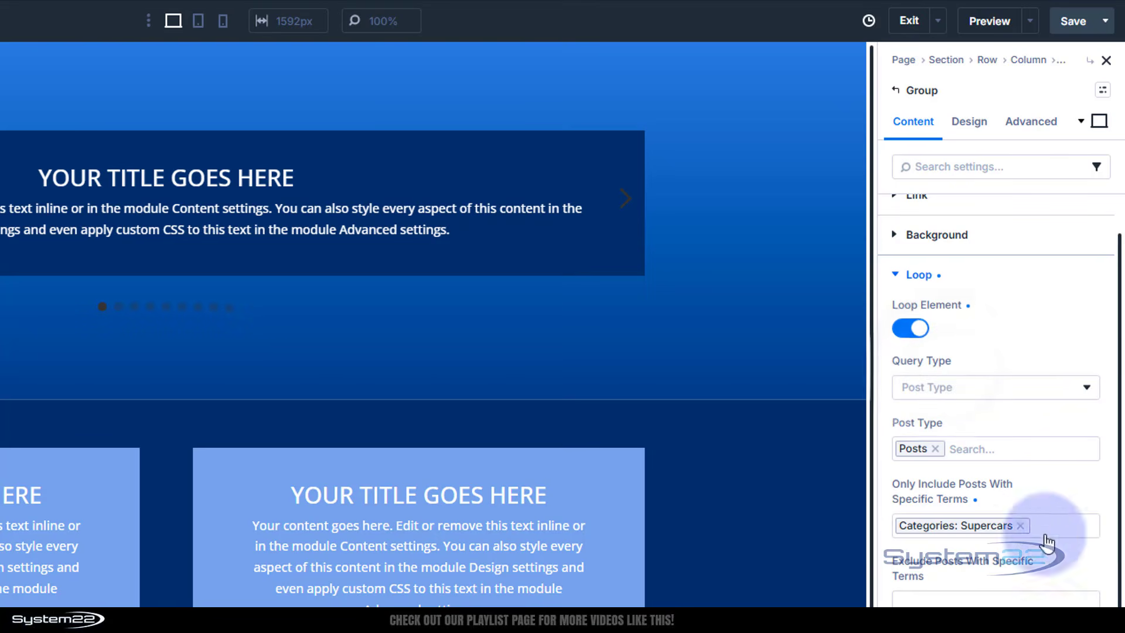
scroll(979, 572, down, 5)
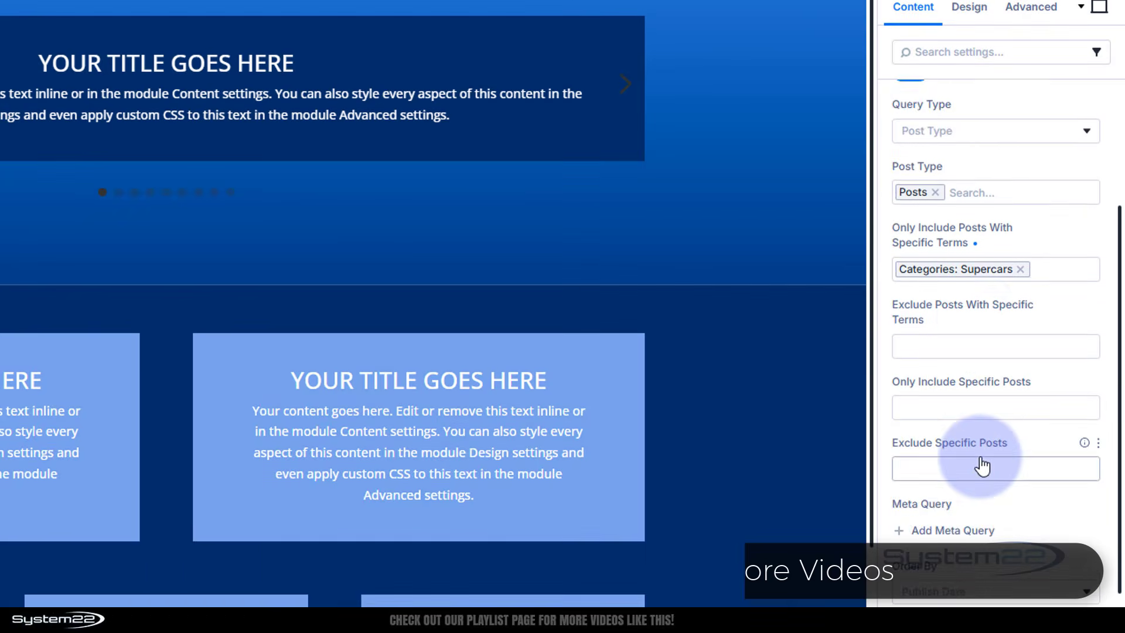
scroll(942, 515, down, 3)
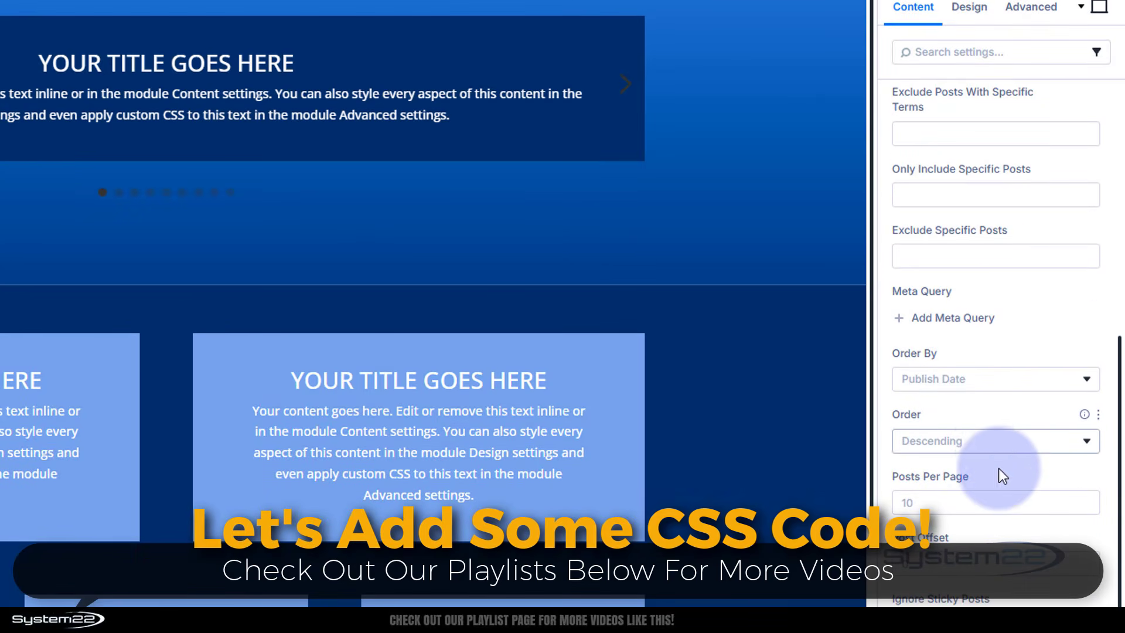
click(931, 505)
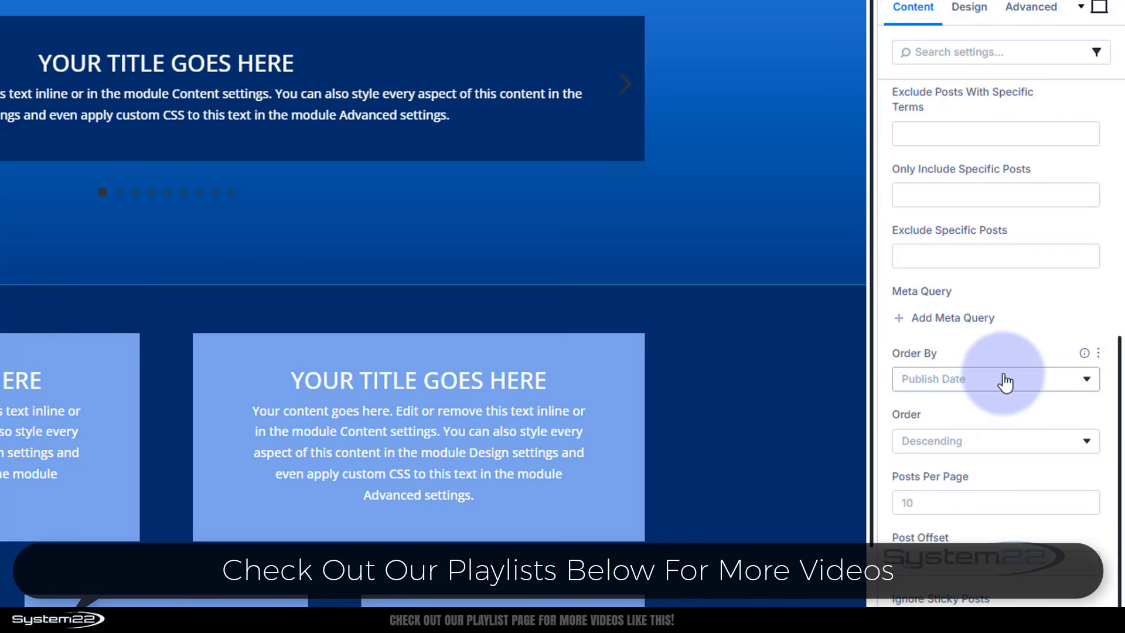
scroll(1010, 407, up, 4)
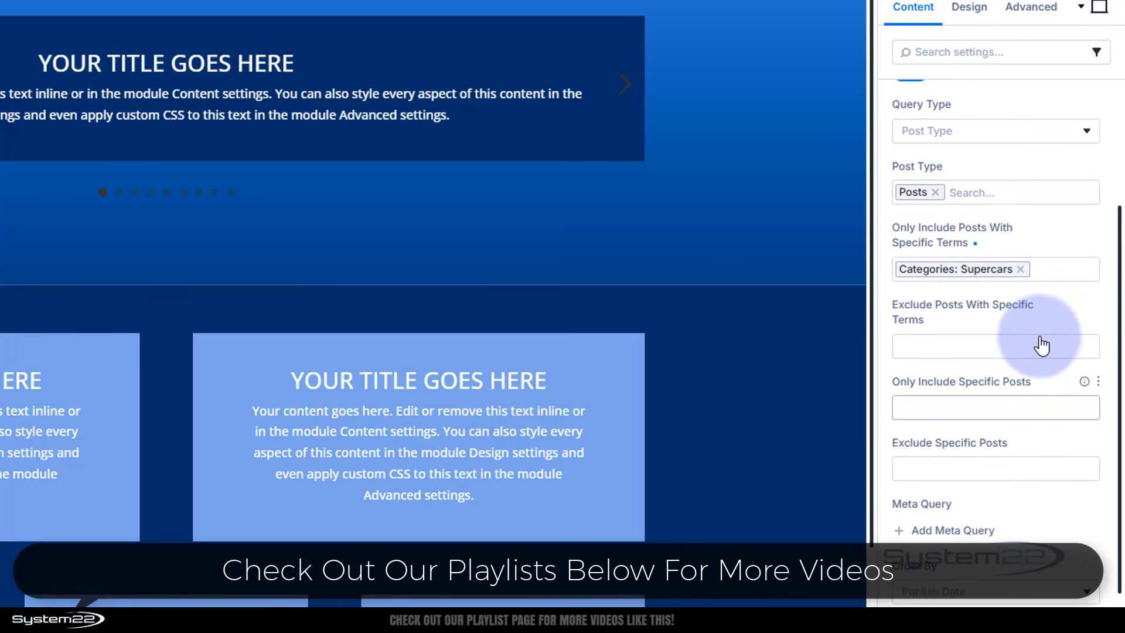
Open the settings of the slide's Call To Action module, and check the post categories in the WordPress Posts list.
click(344, 73)
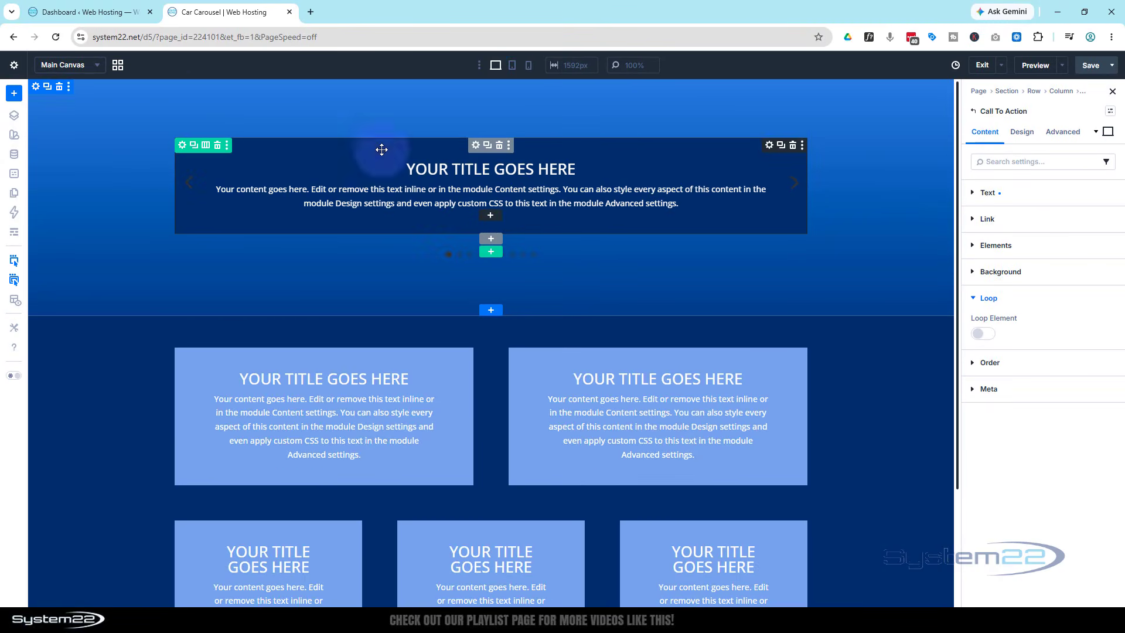
click(65, 13)
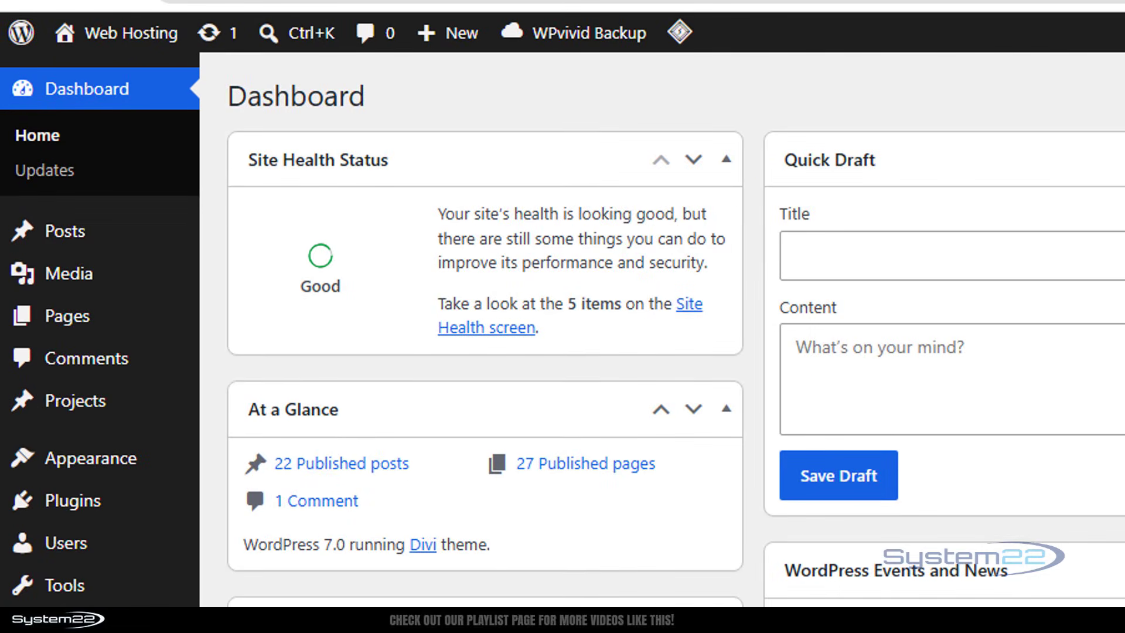
click(65, 230)
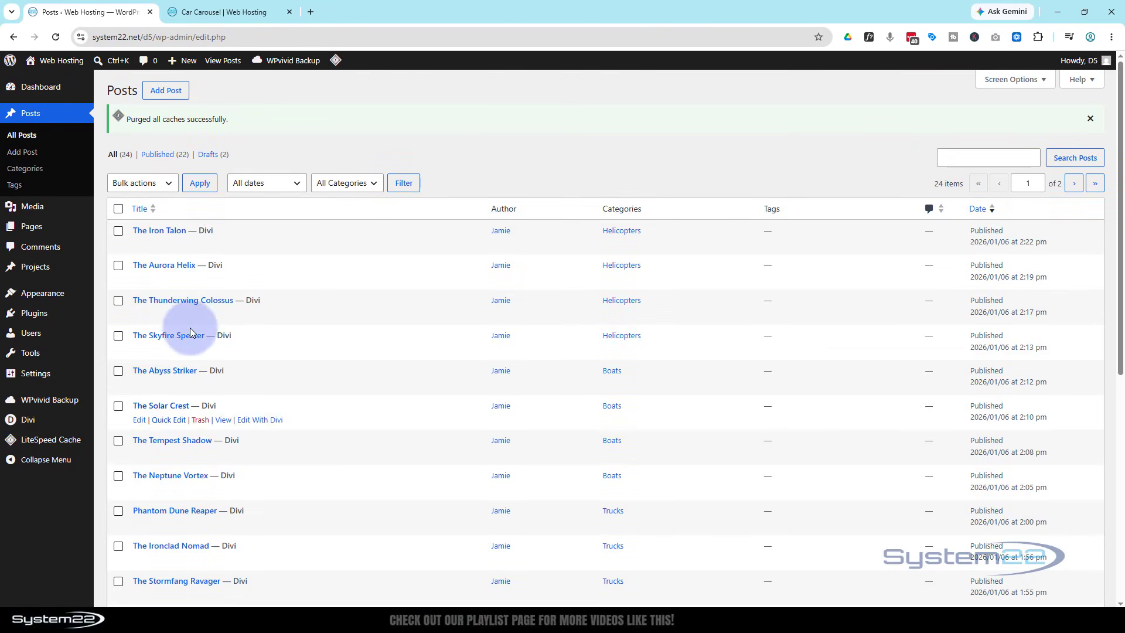
scroll(643, 409, down, 6)
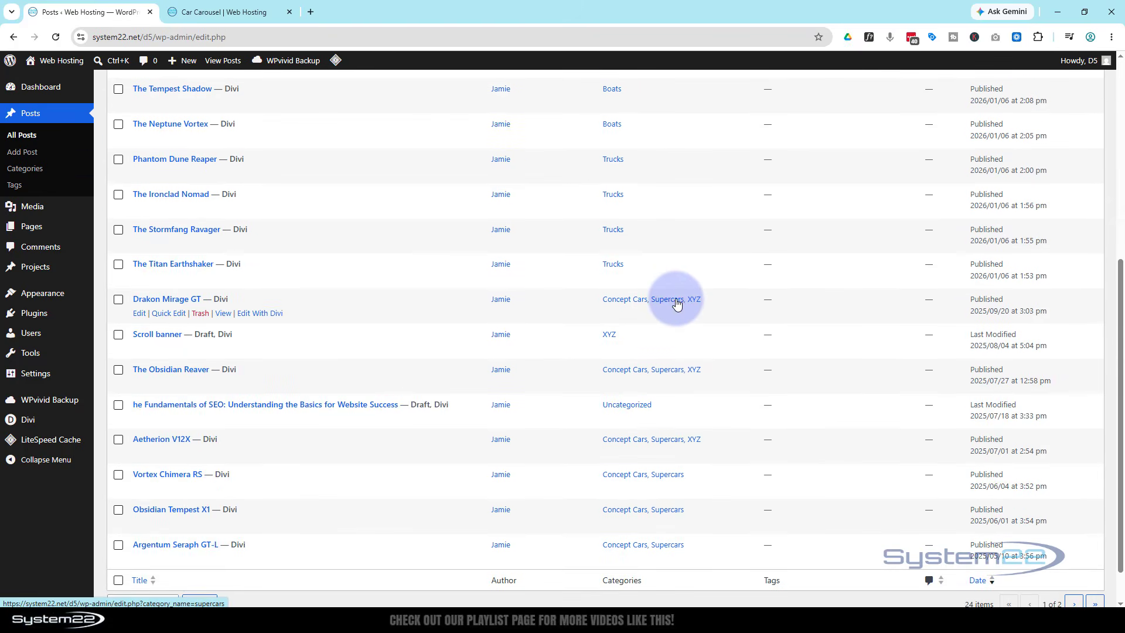
Open the Drakon Mirage GT post for editing in a new tab, examine its featured image and excerpt, and return to the page builder.
ctrl+click(140, 314)
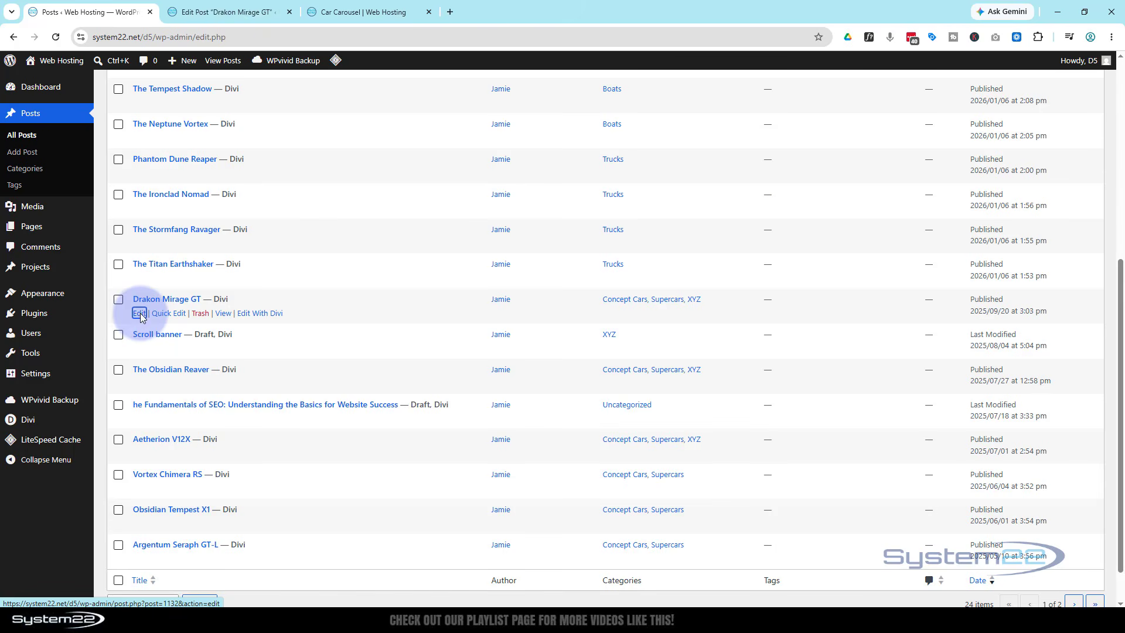
click(225, 13)
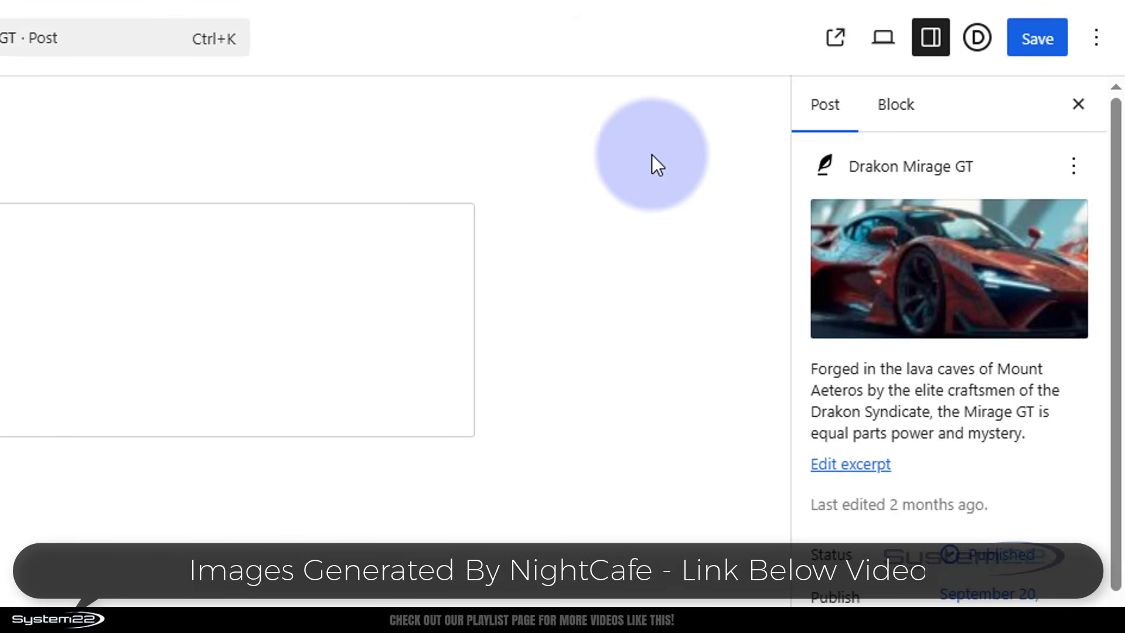
mouse_move(886, 298)
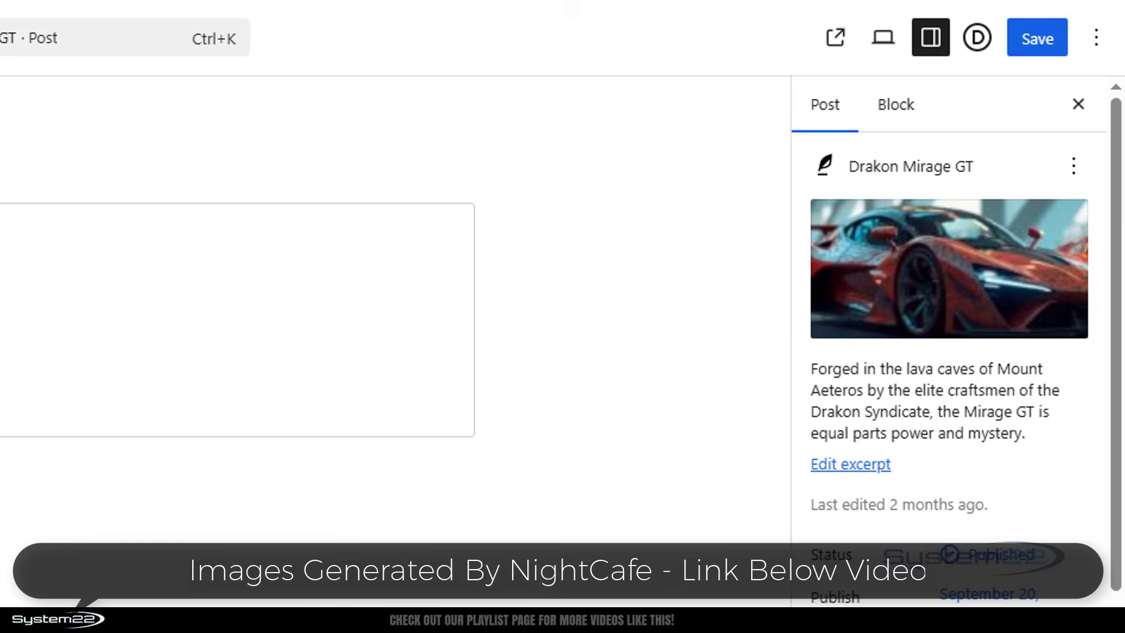
mouse_move(902, 276)
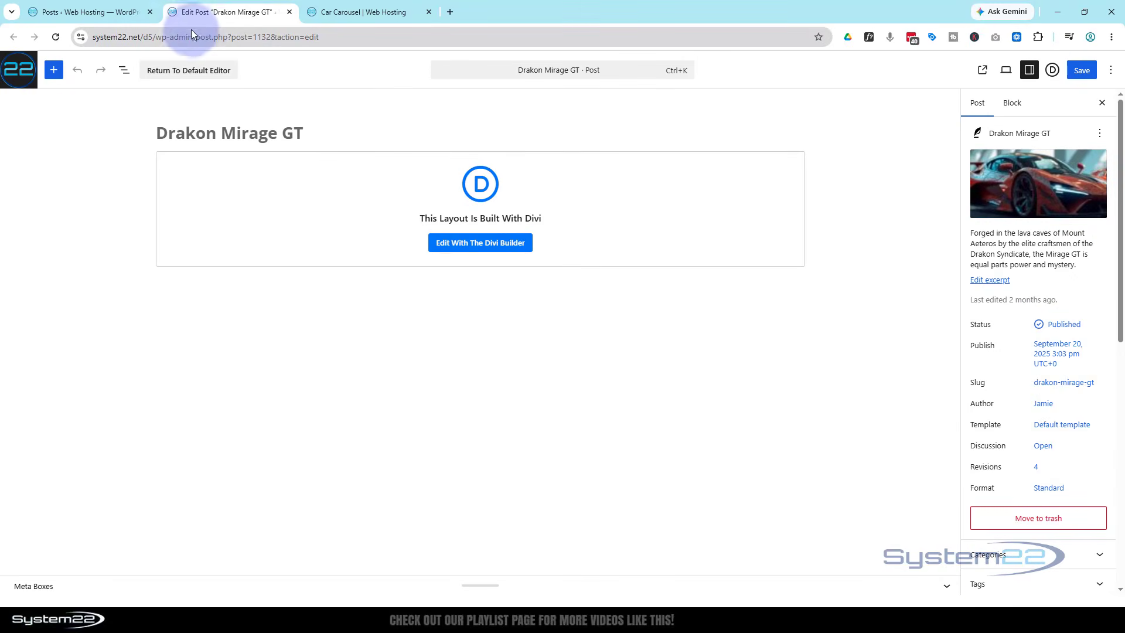
click(291, 12)
click(241, 11)
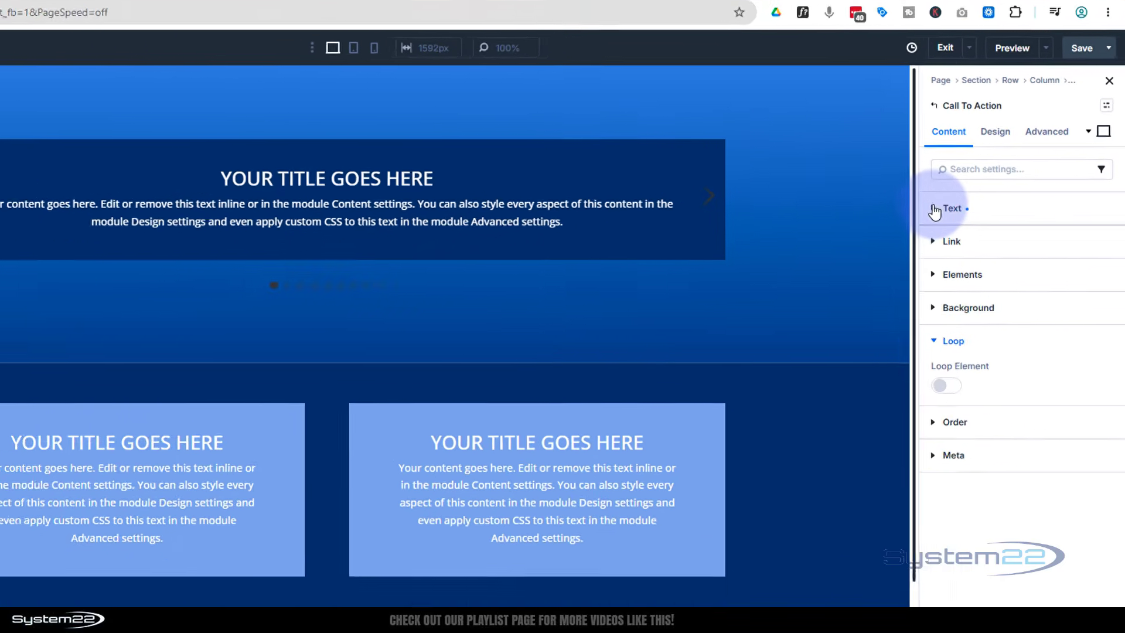
Set the Call To Action's title to the Loop Post Title dynamic content, leaving the Before and After text empty.
click(974, 194)
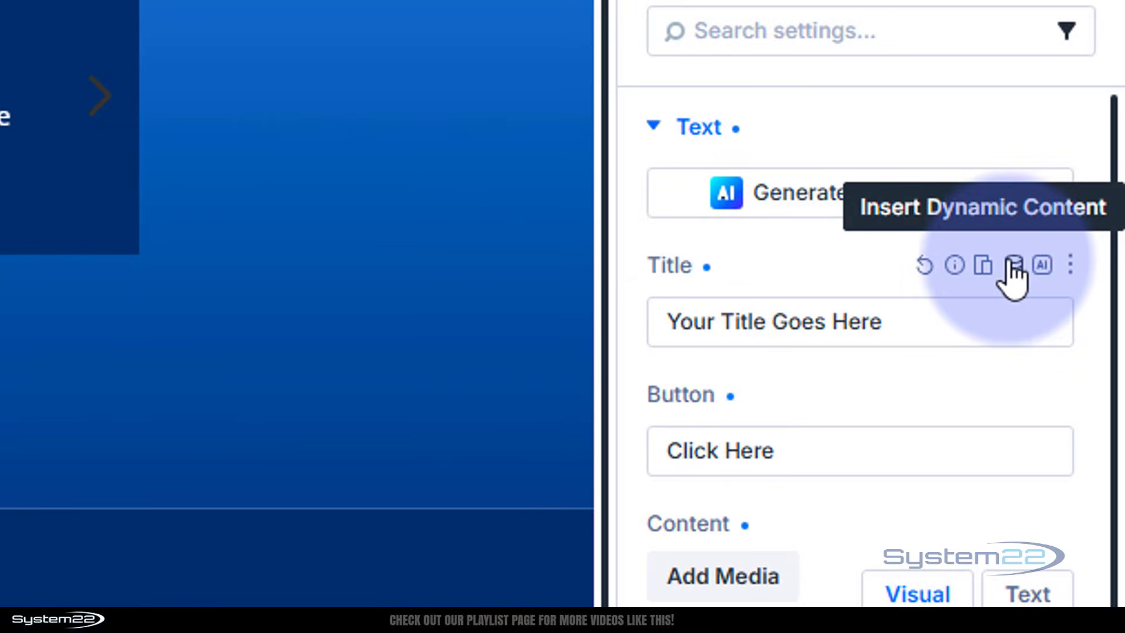
click(1014, 272)
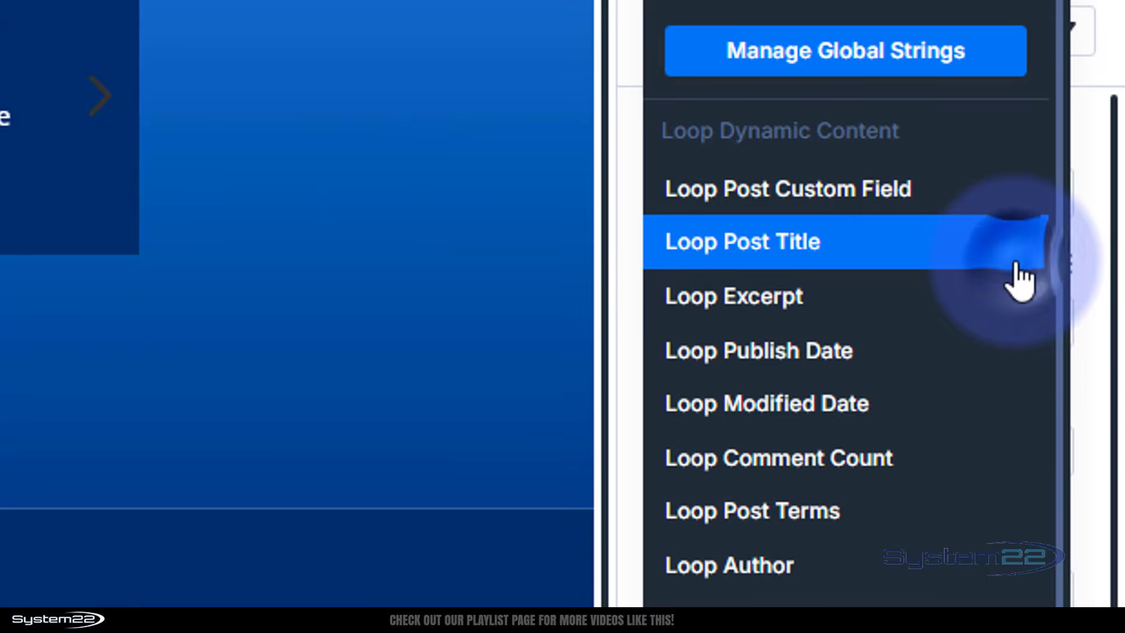
click(721, 253)
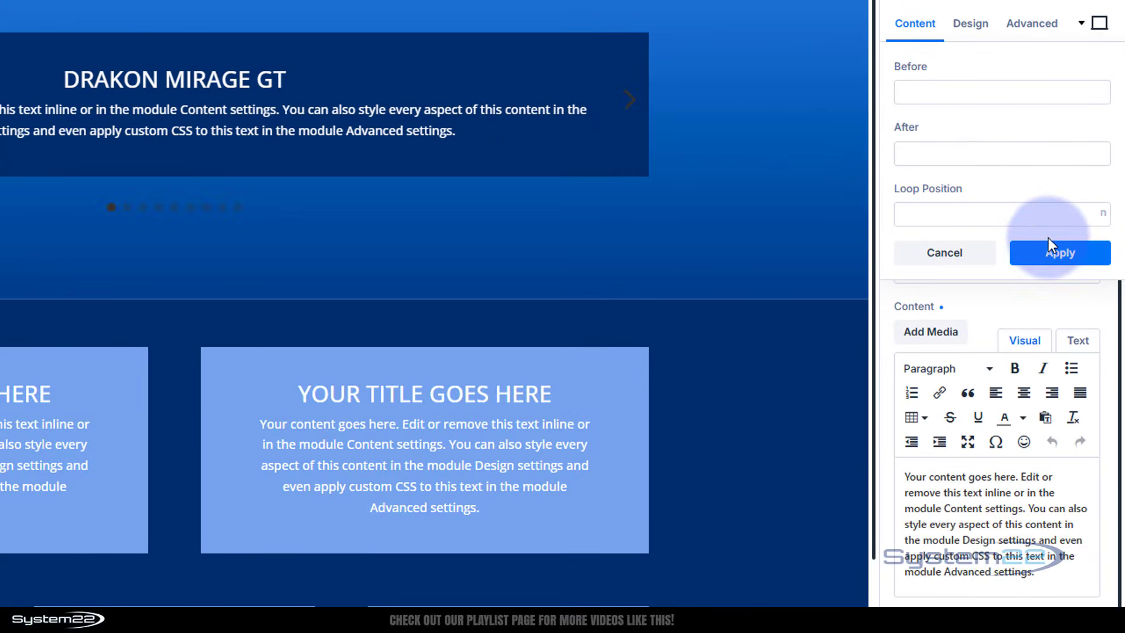
click(927, 98)
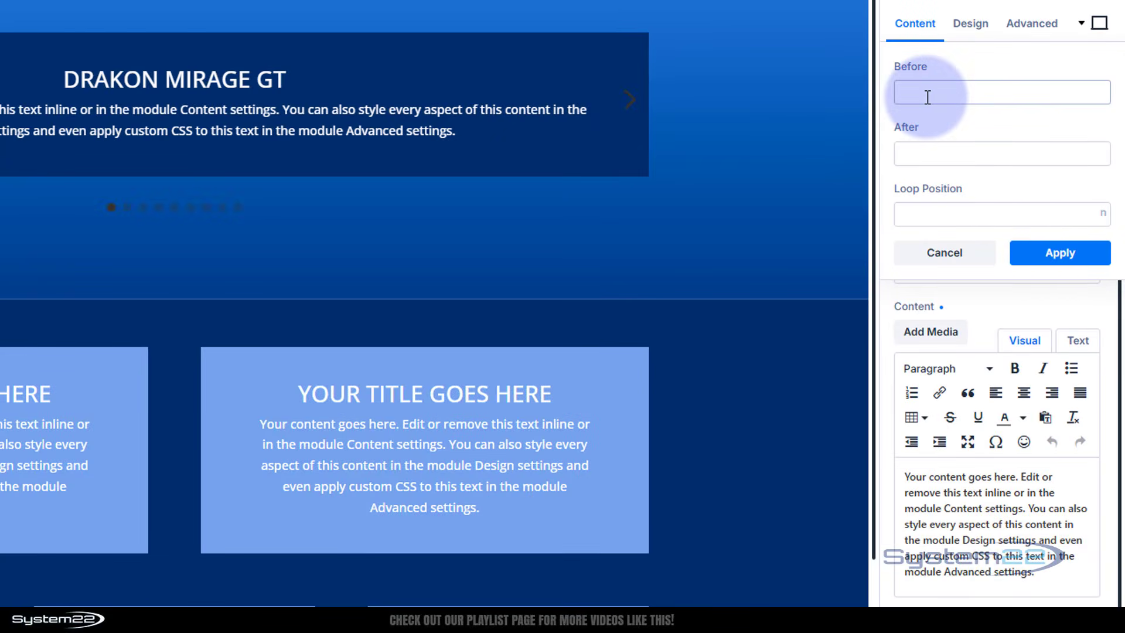
click(1066, 258)
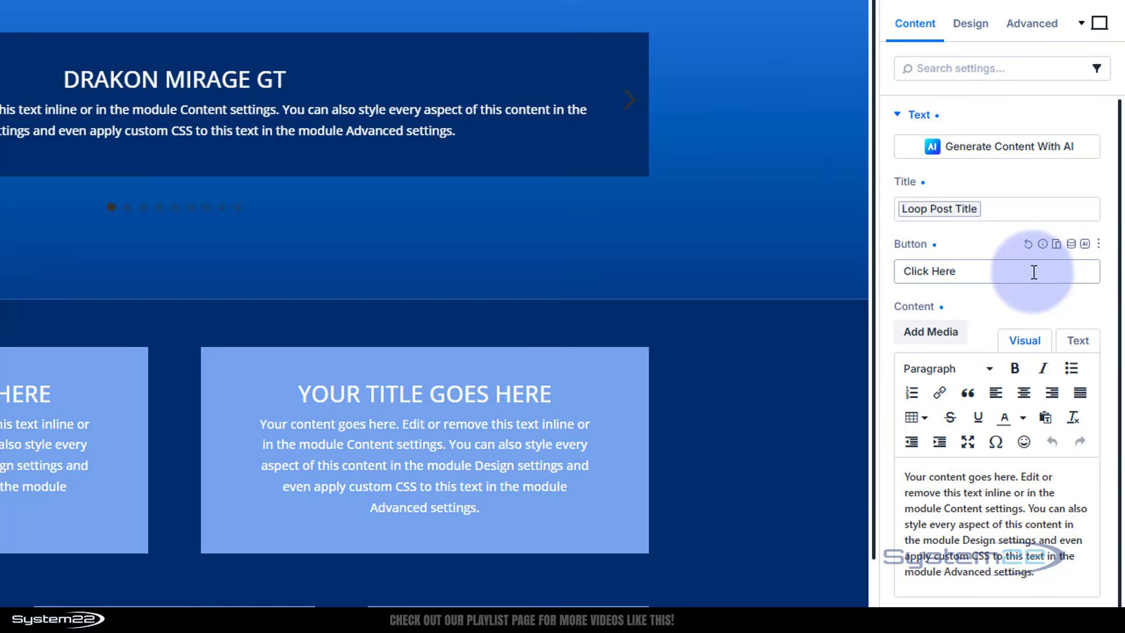
Try the Loop Excerpt dynamic content in place of the Call To Action's placeholder text, and reset the content field to leave it empty.
scroll(1034, 272, down, 2)
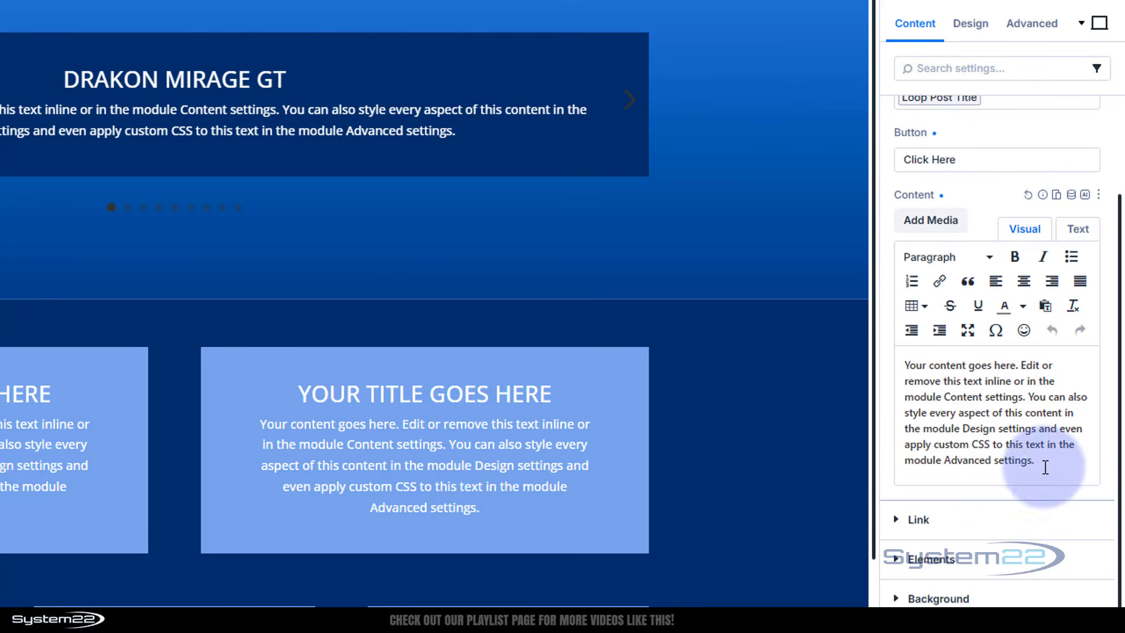
drag(1044, 467, 888, 367)
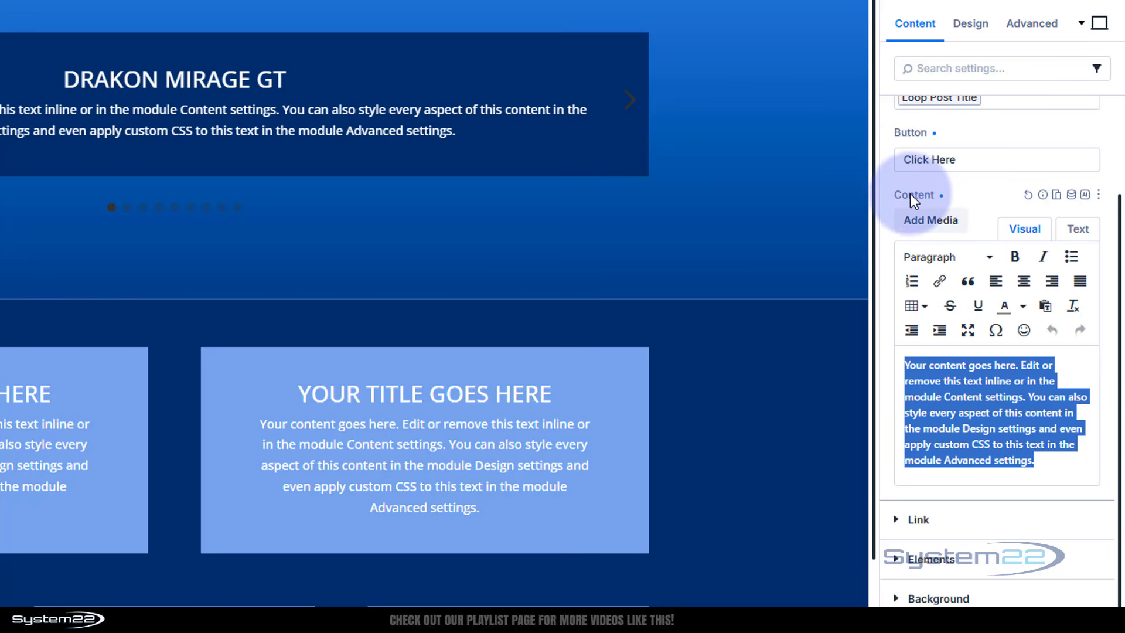
click(1071, 195)
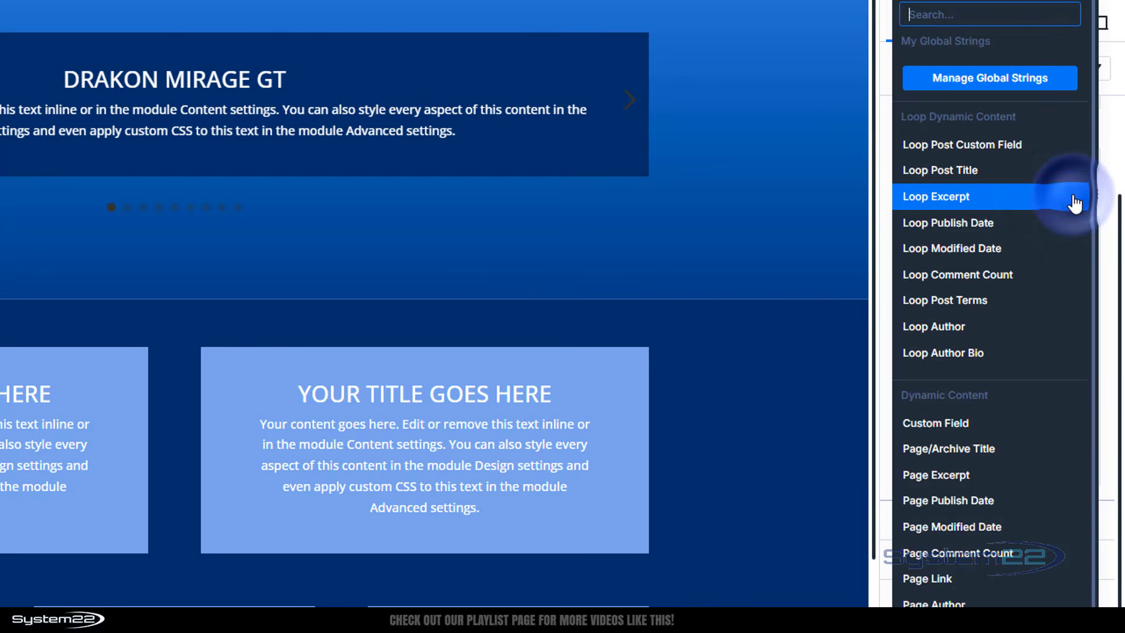
click(964, 197)
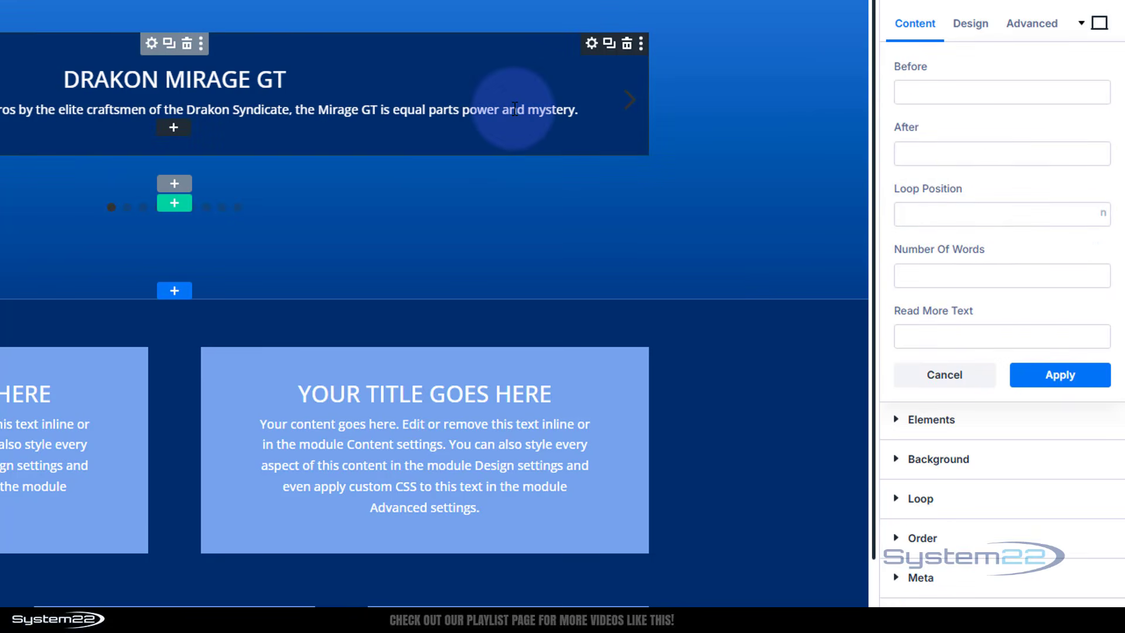
click(1060, 375)
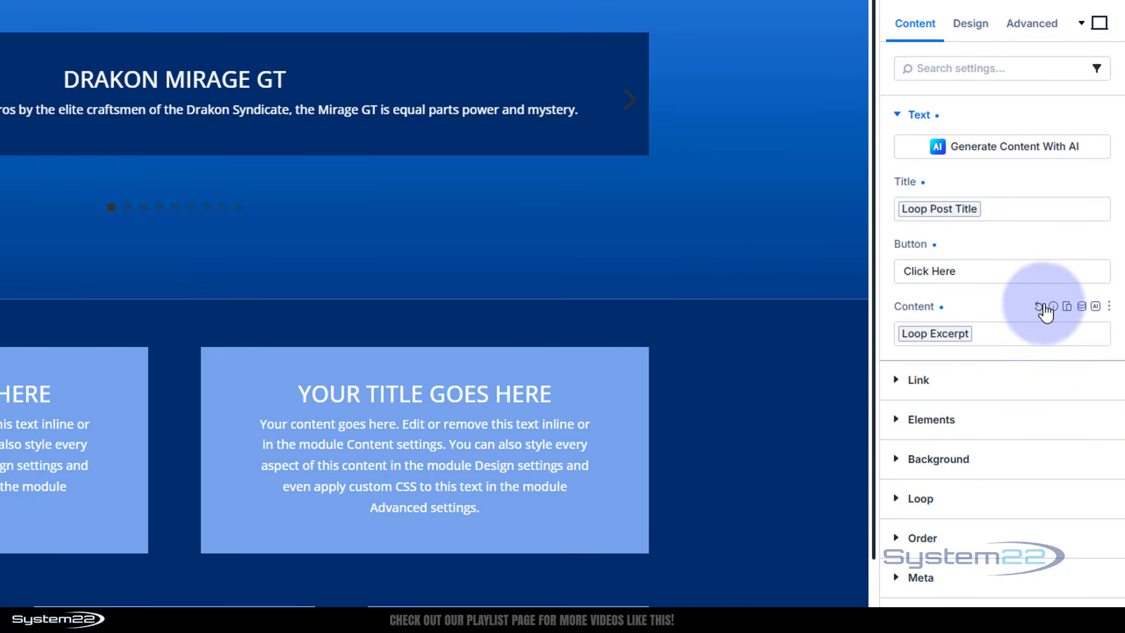
click(1038, 306)
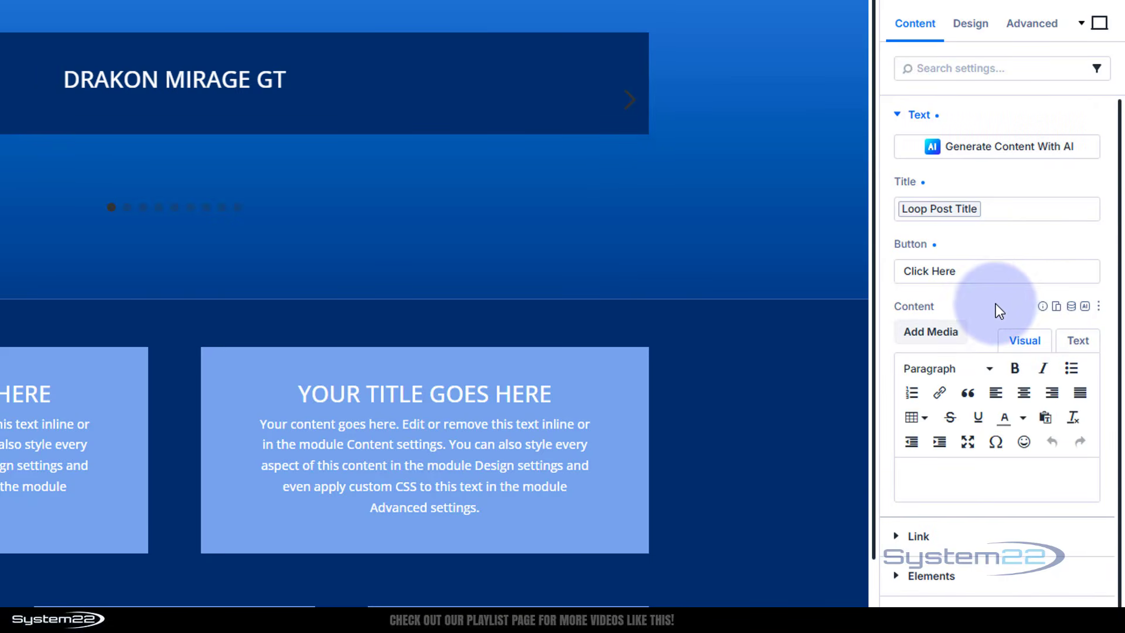
Set the Call To Action's Button Link URL to the Loop Link dynamic content, keeping Page Title as the link text.
scroll(999, 301, down, 1)
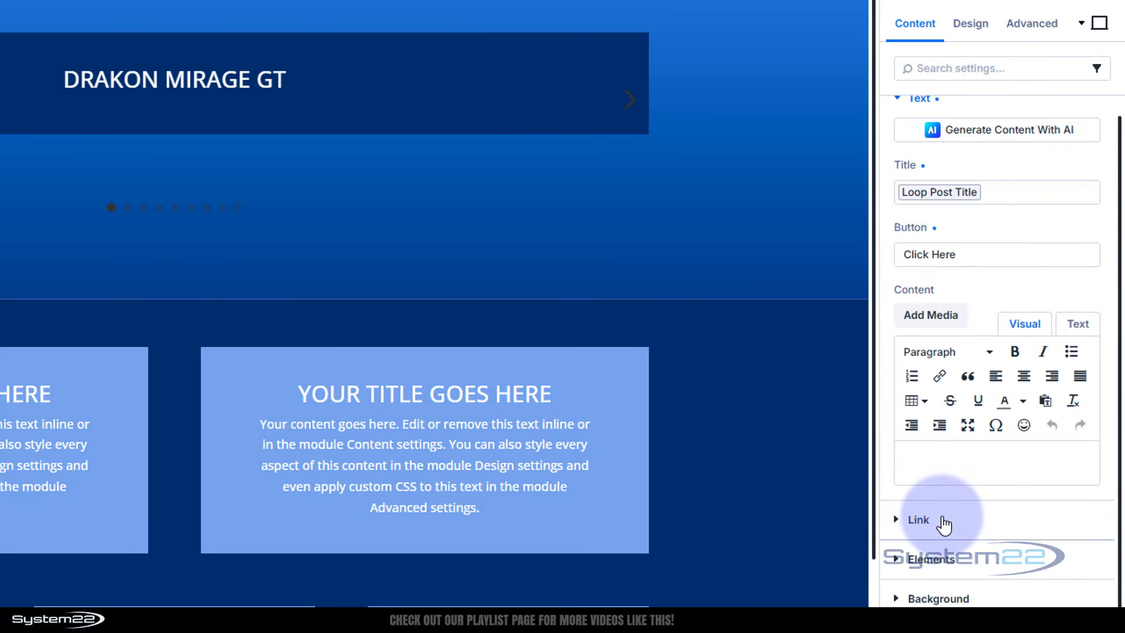
click(921, 519)
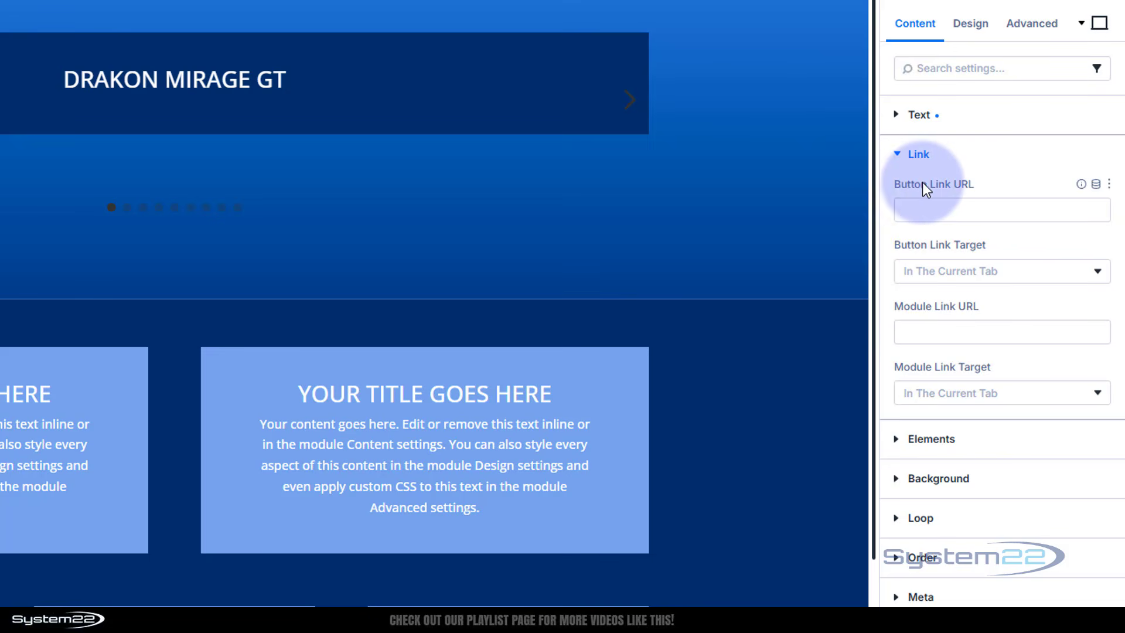
click(1095, 185)
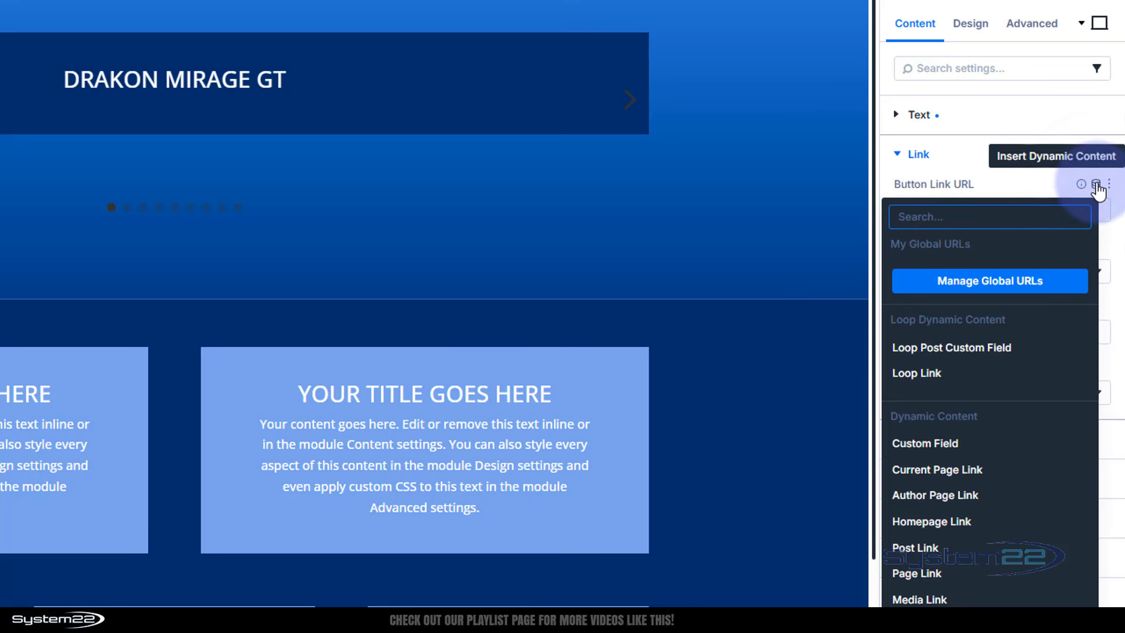
click(941, 372)
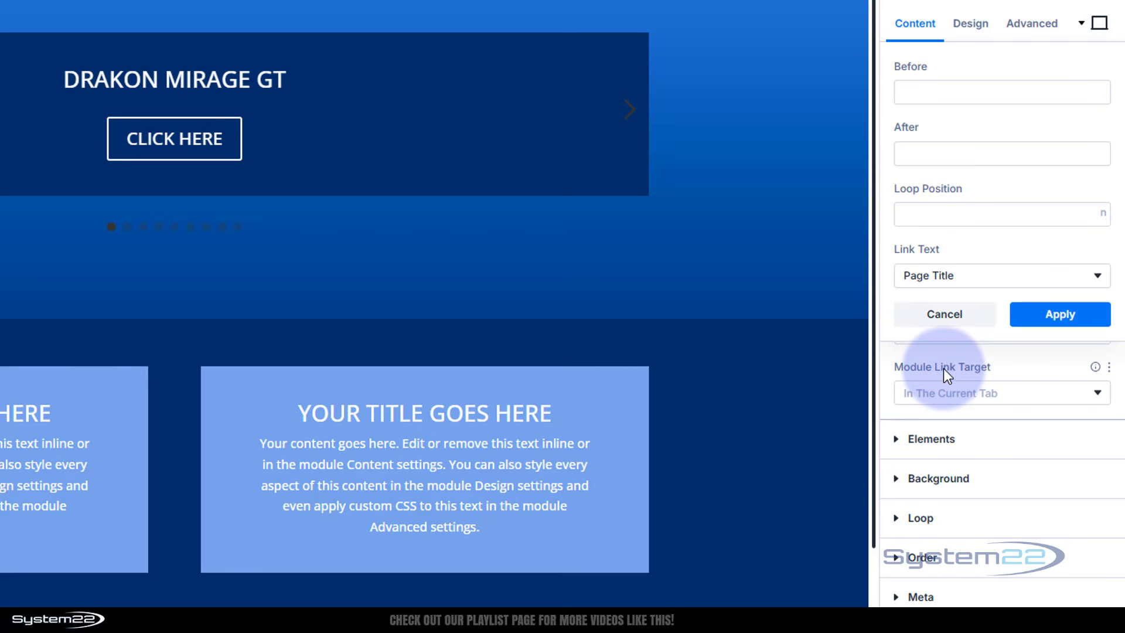
click(1063, 314)
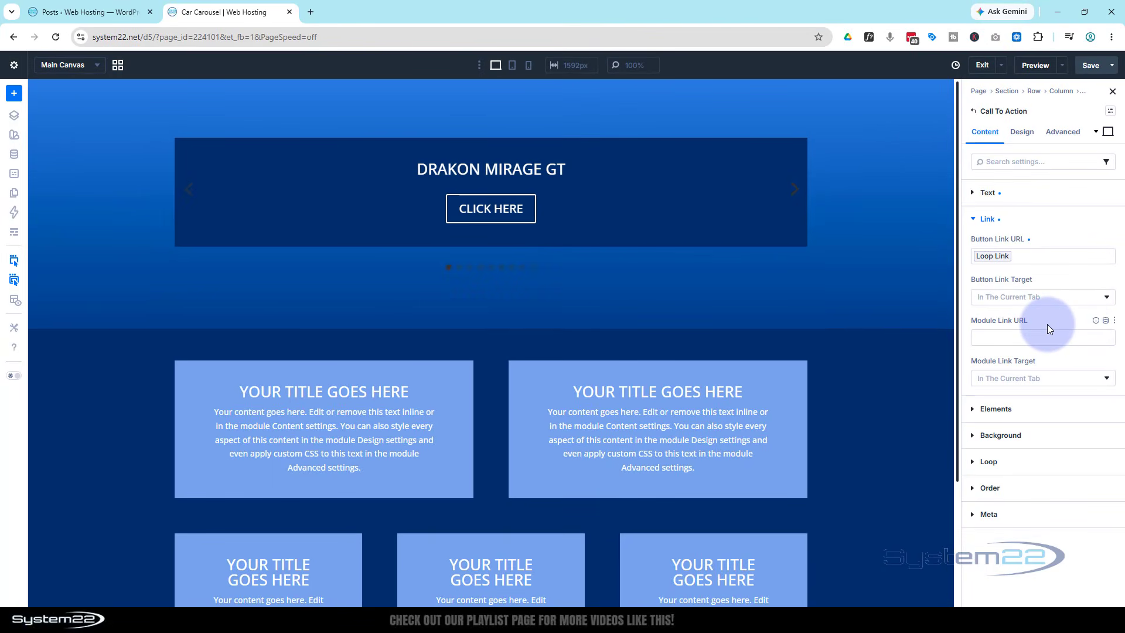
Set the Call To Action's background image to the Loop Featured Image dynamic content.
click(975, 435)
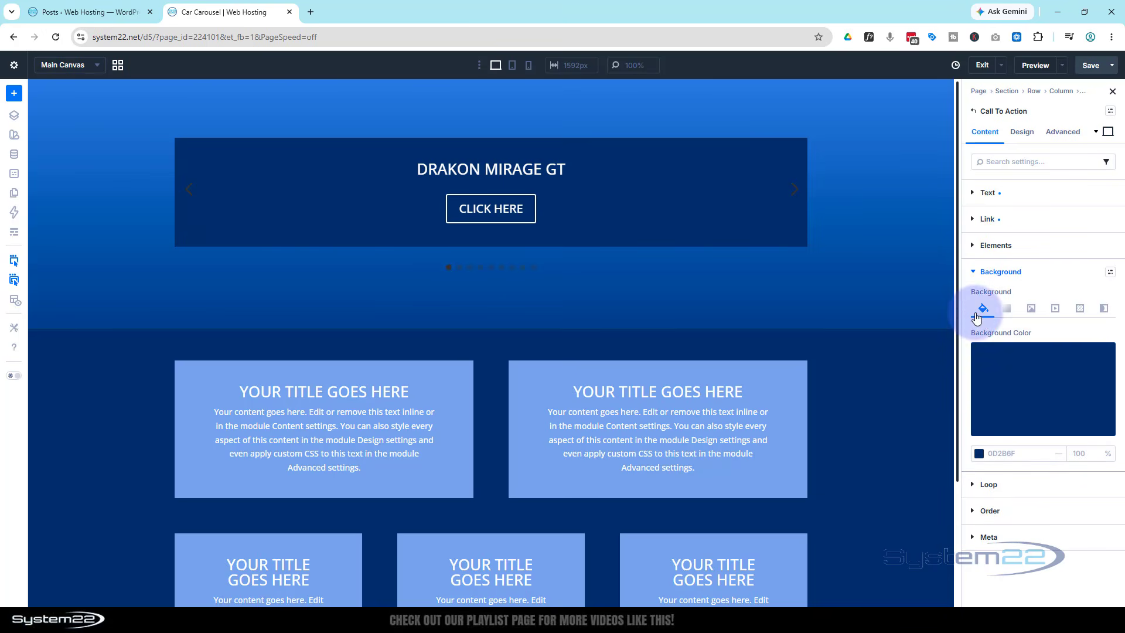
click(1031, 311)
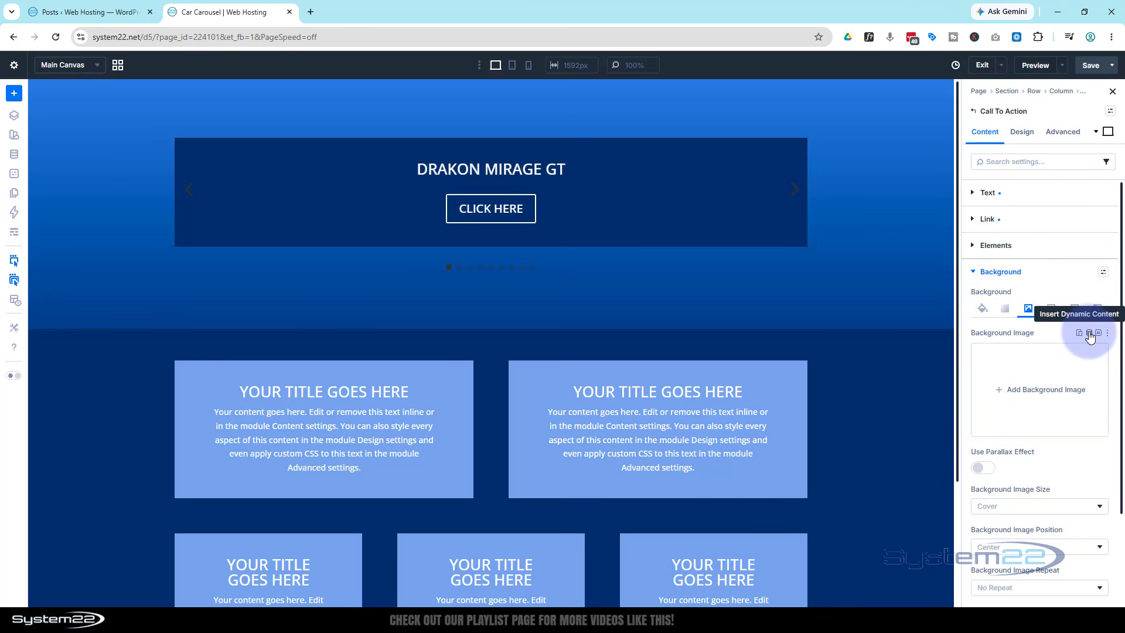
click(1089, 334)
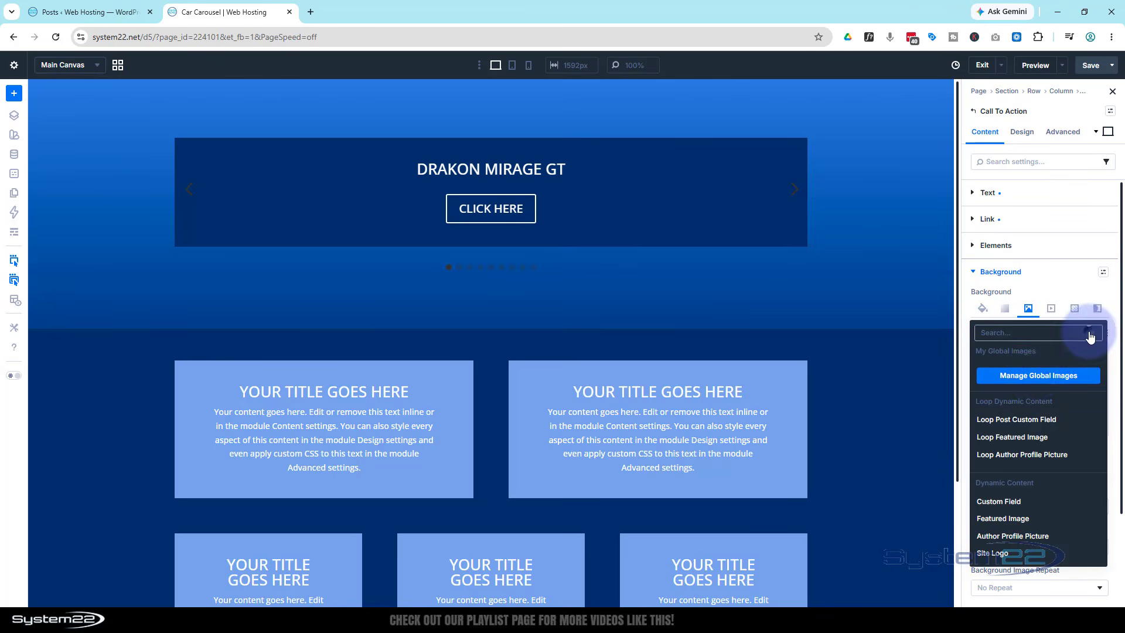
click(1009, 438)
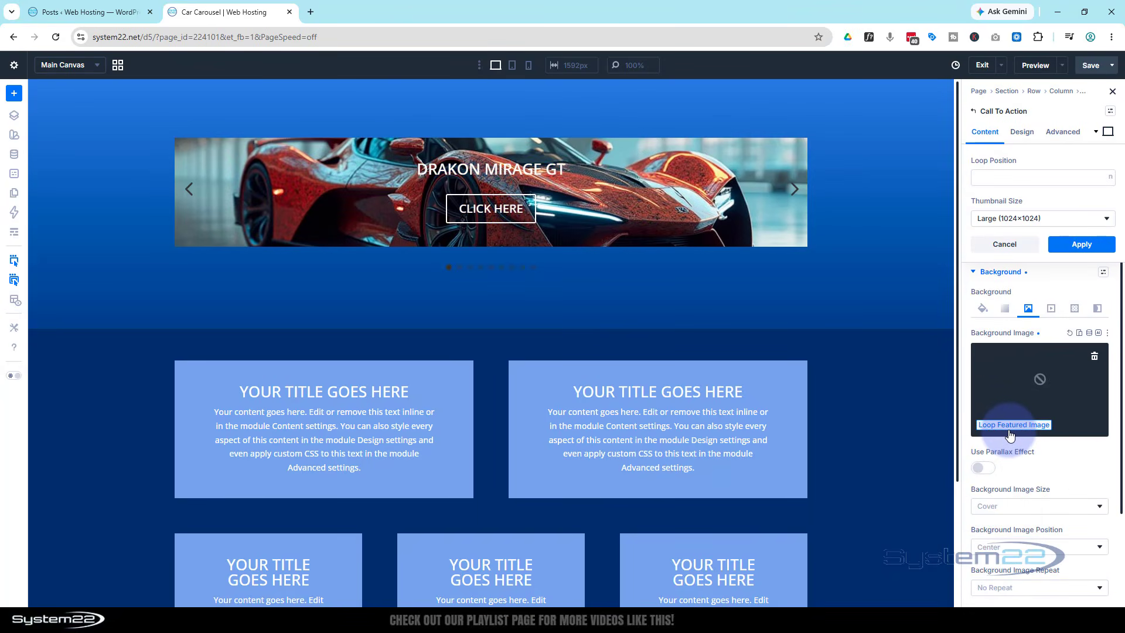
Set the text size of the Call To Action's button to 14 px in its design settings.
click(1022, 132)
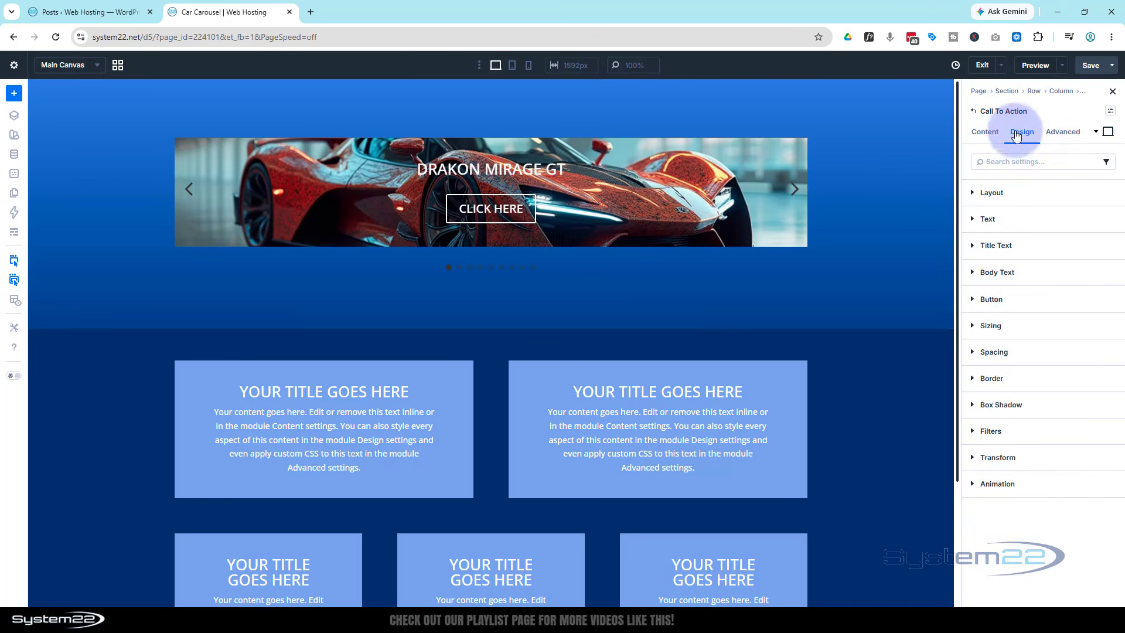
click(1031, 304)
click(984, 375)
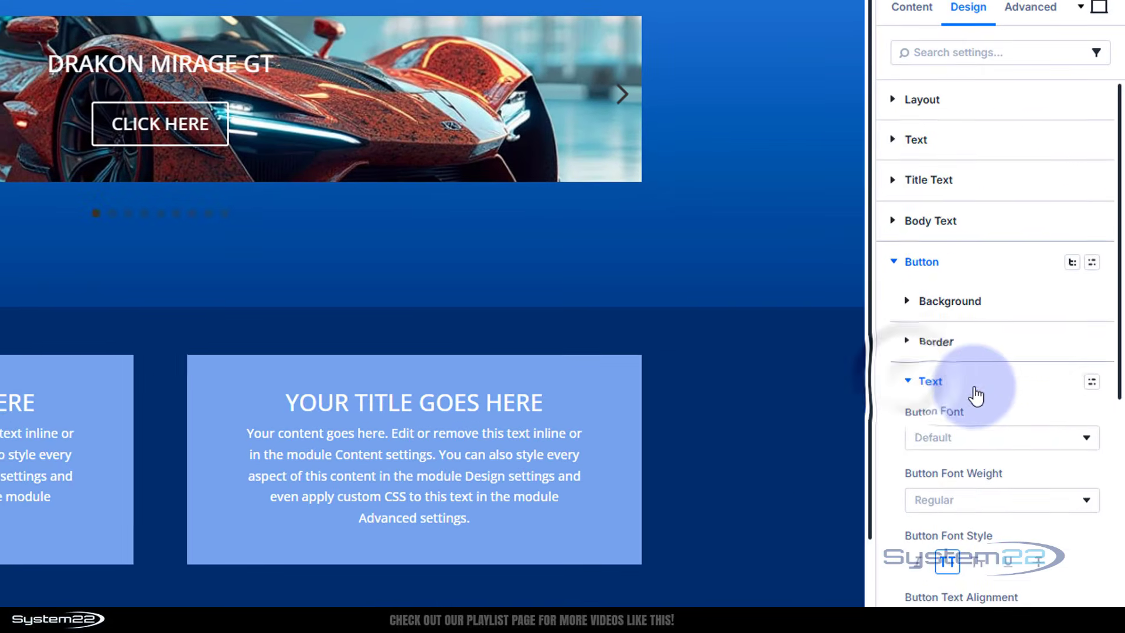
scroll(974, 386, down, 5)
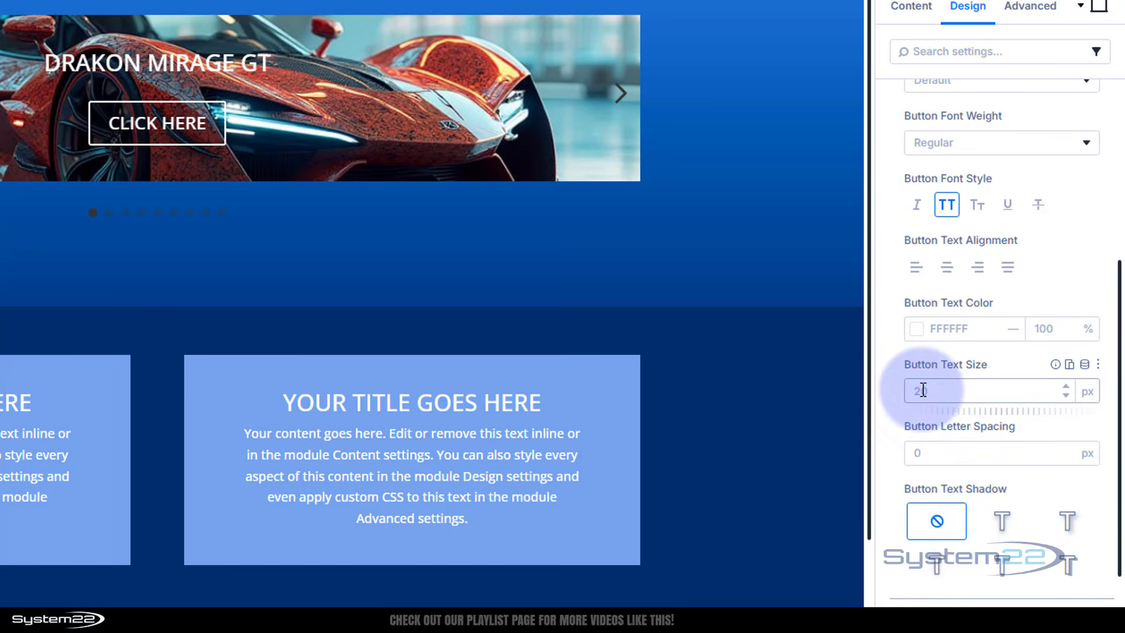
click(922, 391)
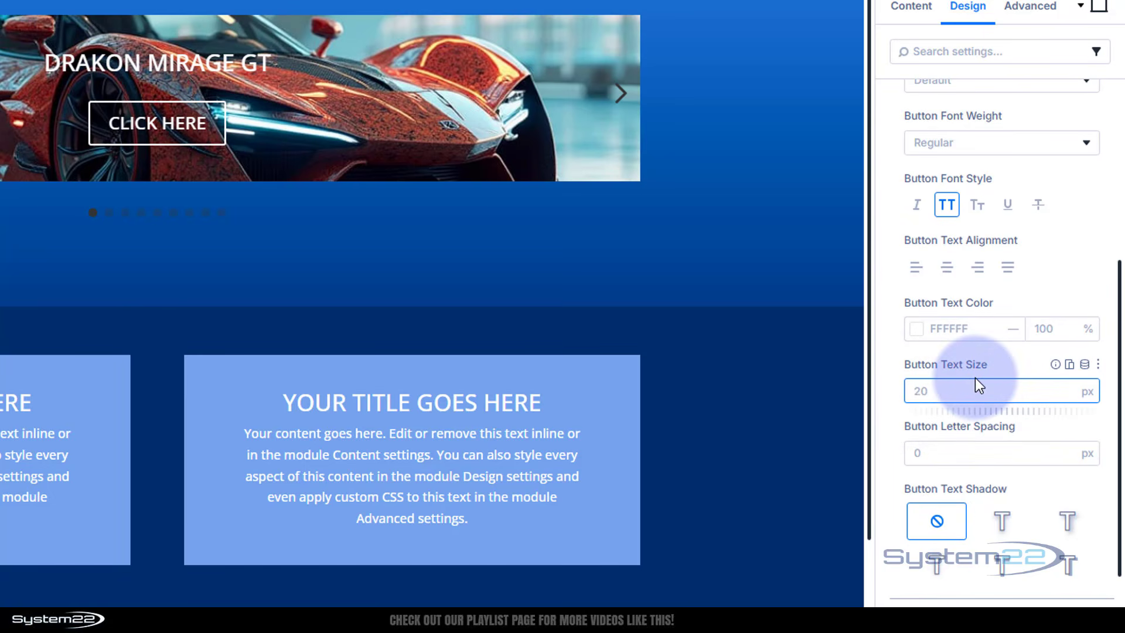
text(14)
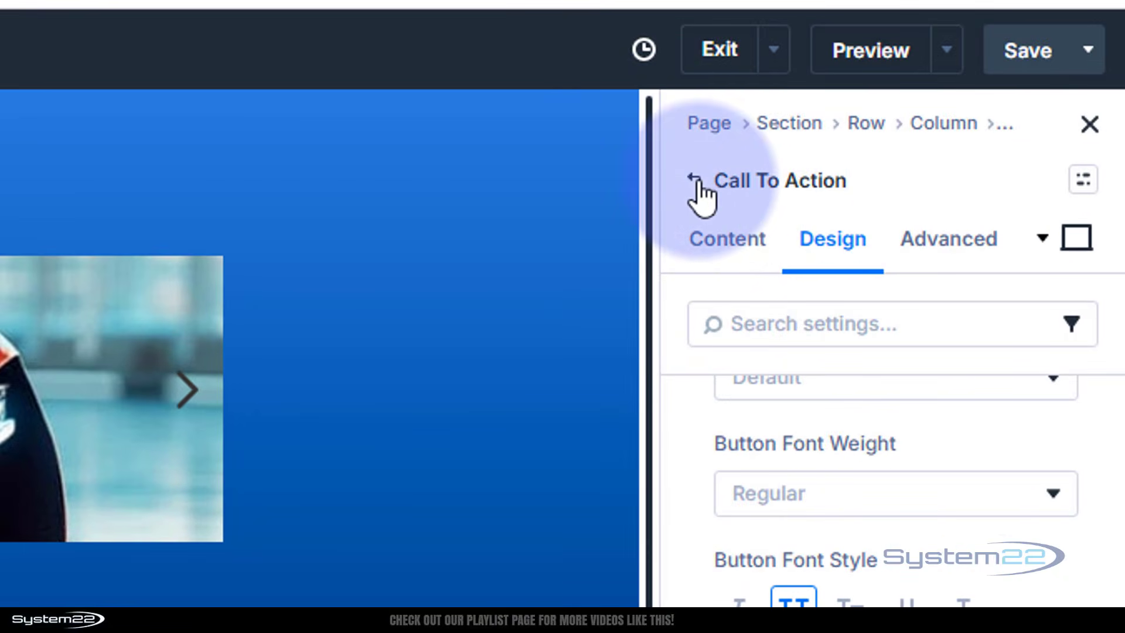
Go up to the parent Group Carousel and set its transition speed to 400 ms and its slides to show to 3.
click(695, 181)
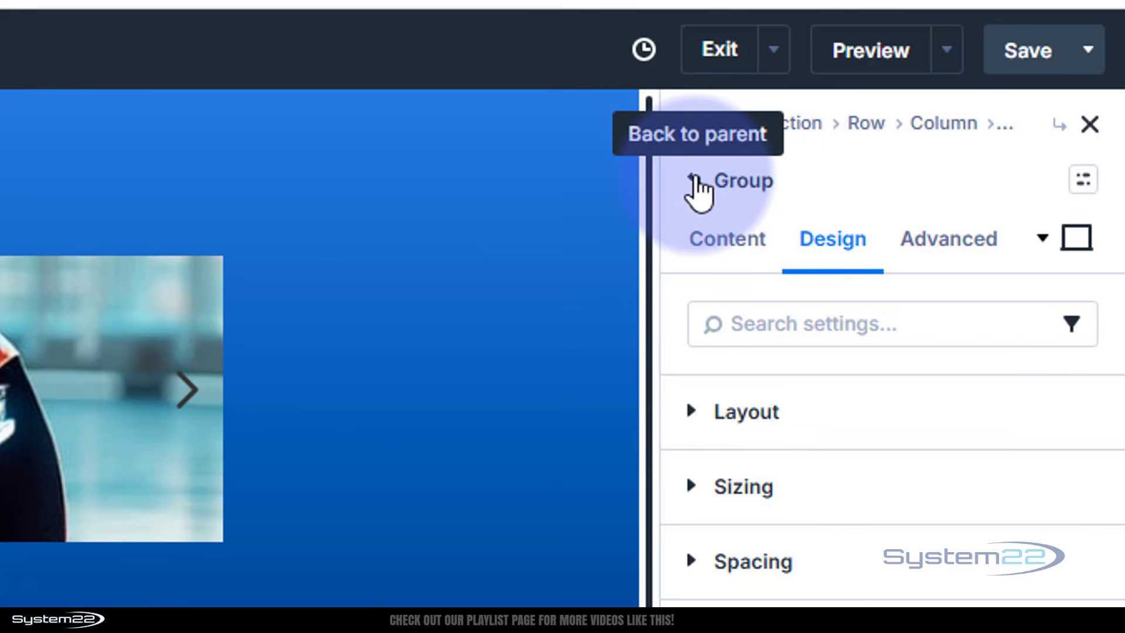
click(695, 181)
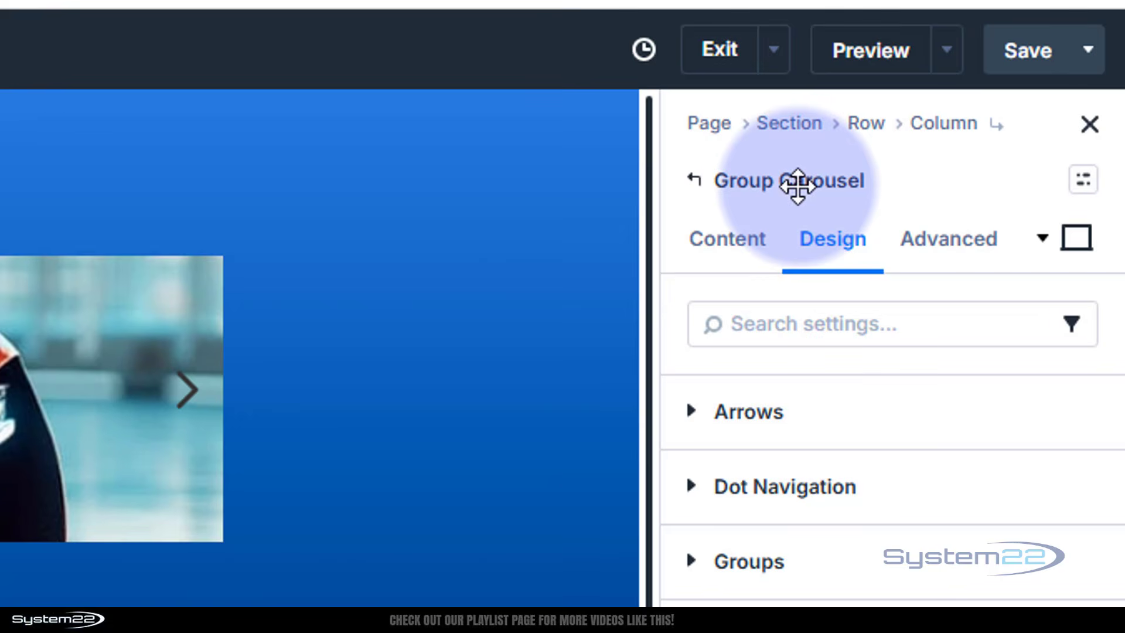
click(733, 243)
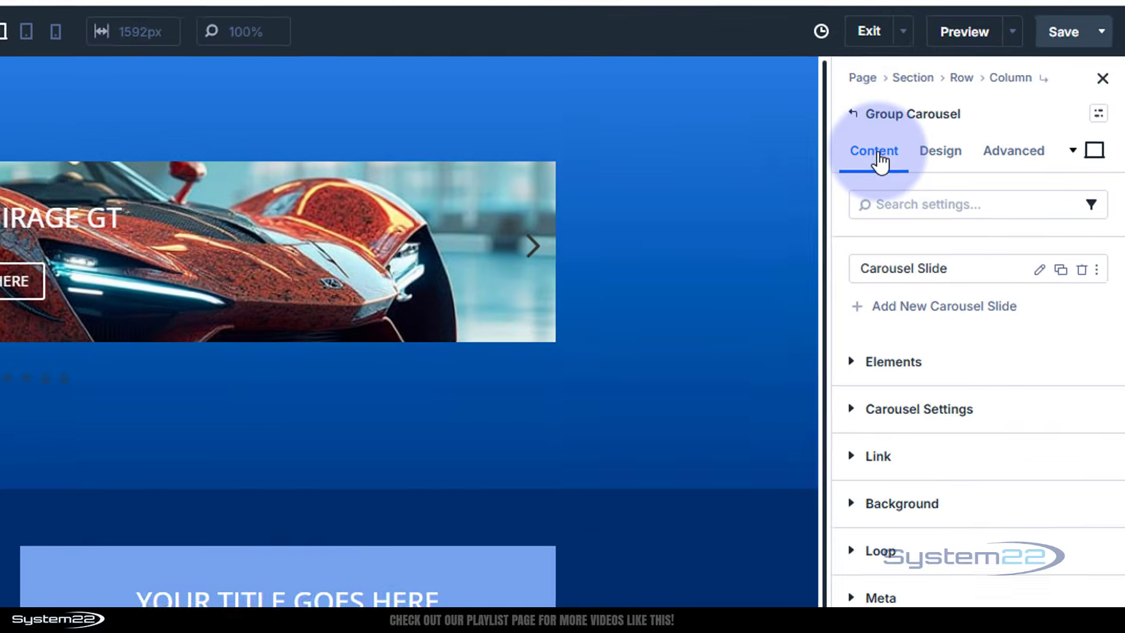
click(860, 410)
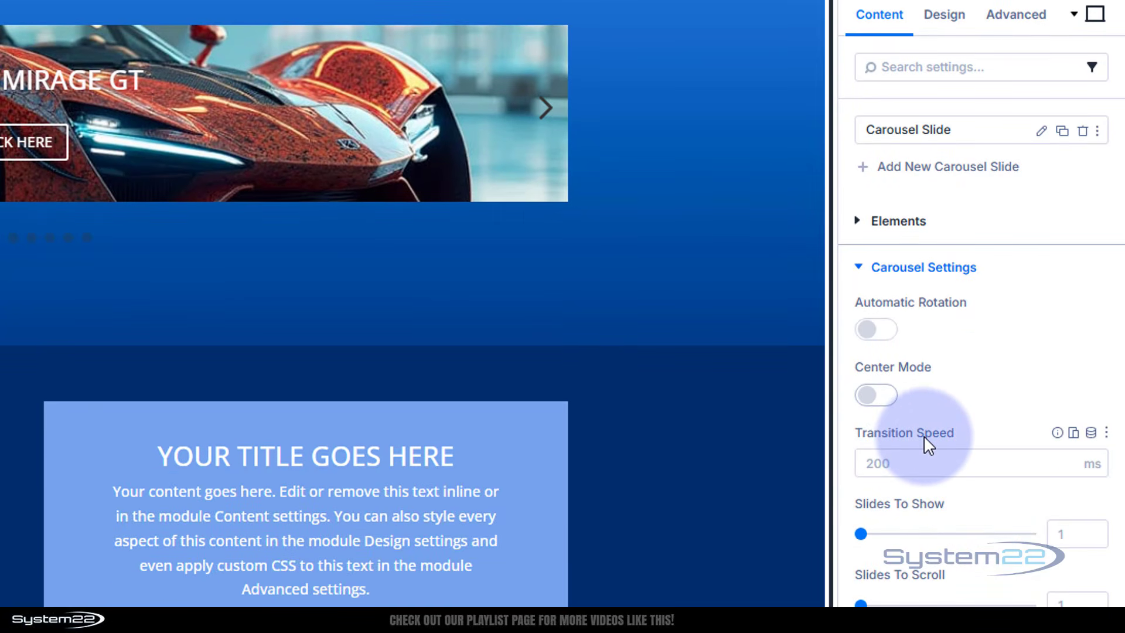
click(873, 464)
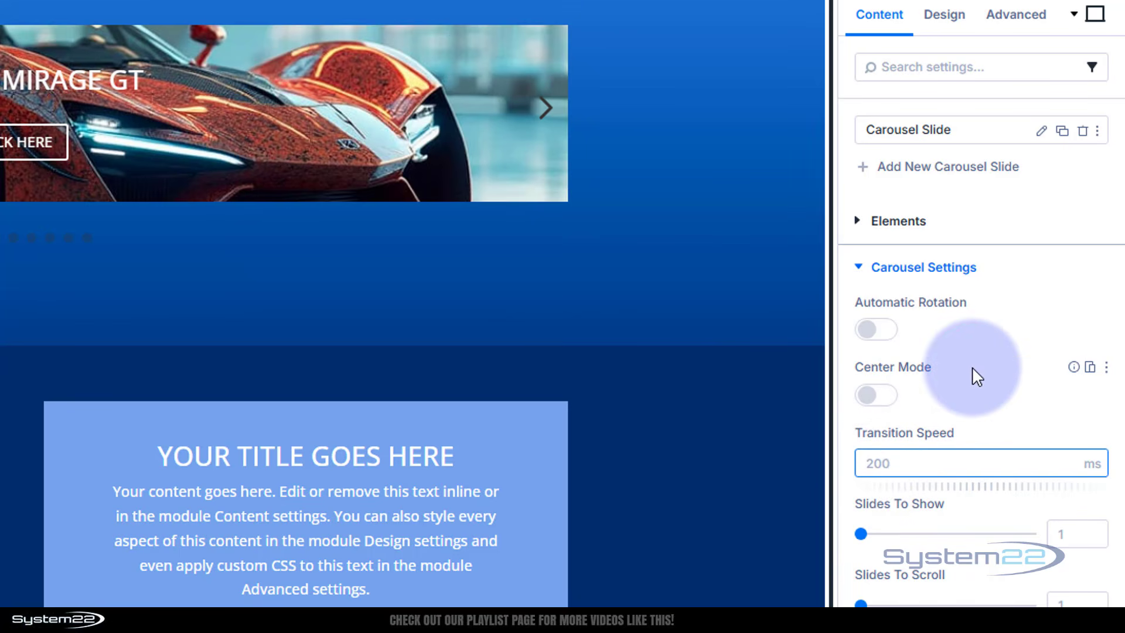
text(400)
click(1002, 434)
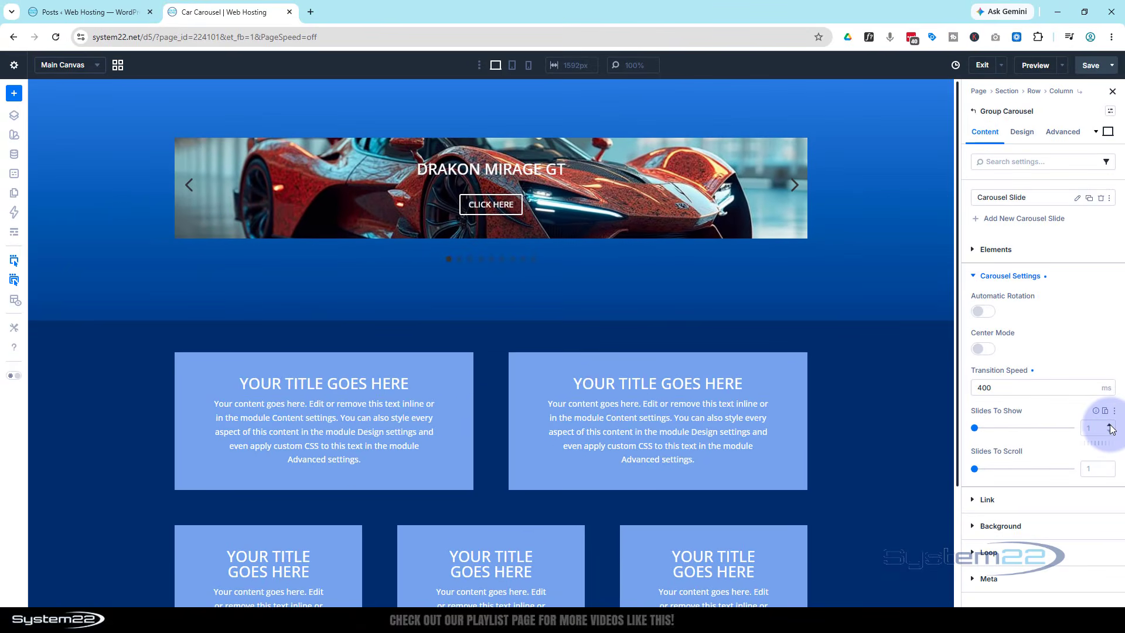
click(1110, 424)
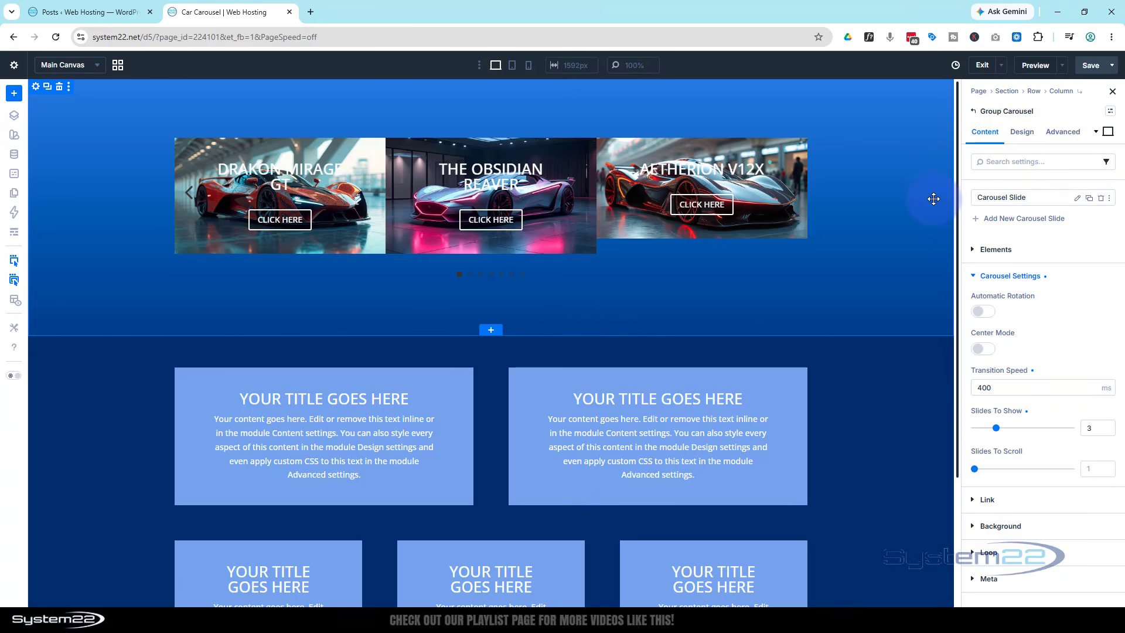
Reopen the slide's Call To Action design settings and set its minimum height to 400 px.
click(771, 162)
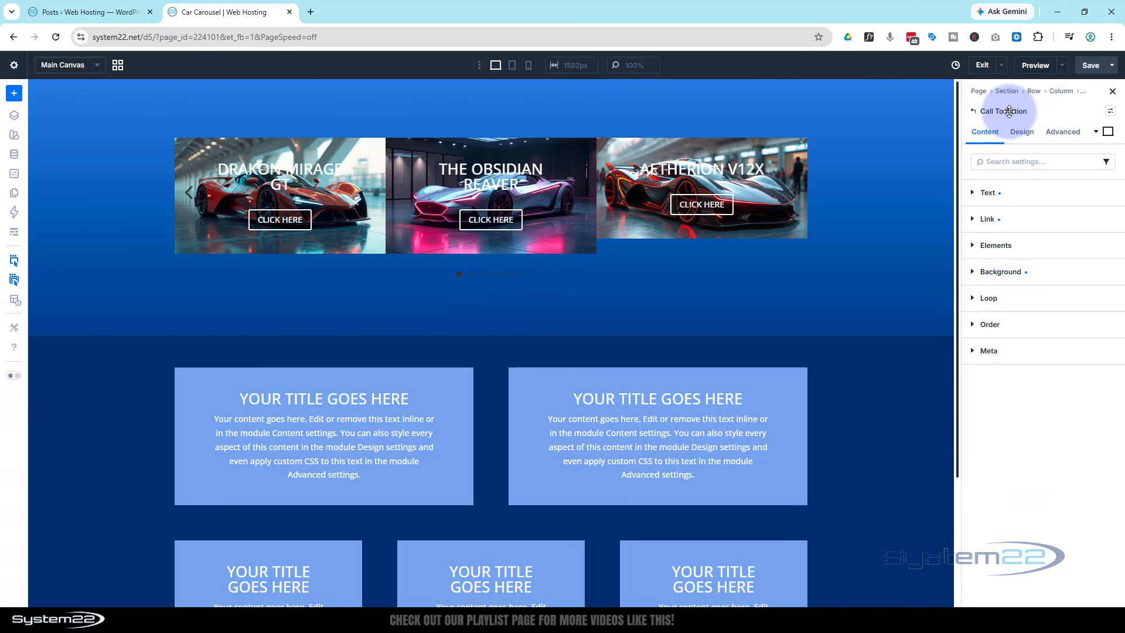
click(1024, 132)
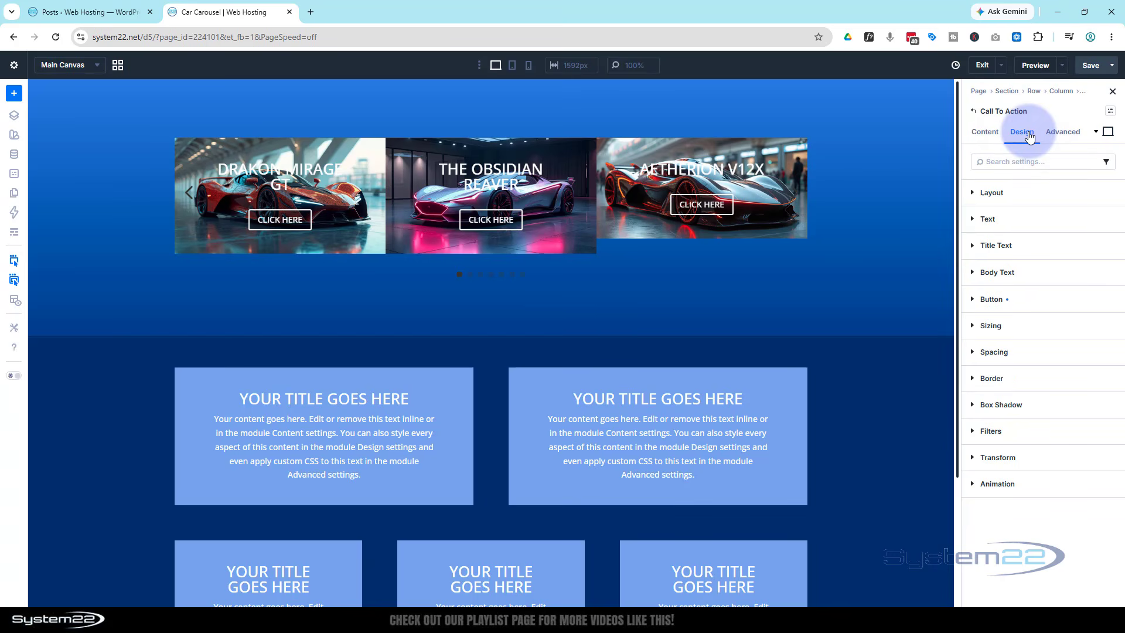
click(996, 327)
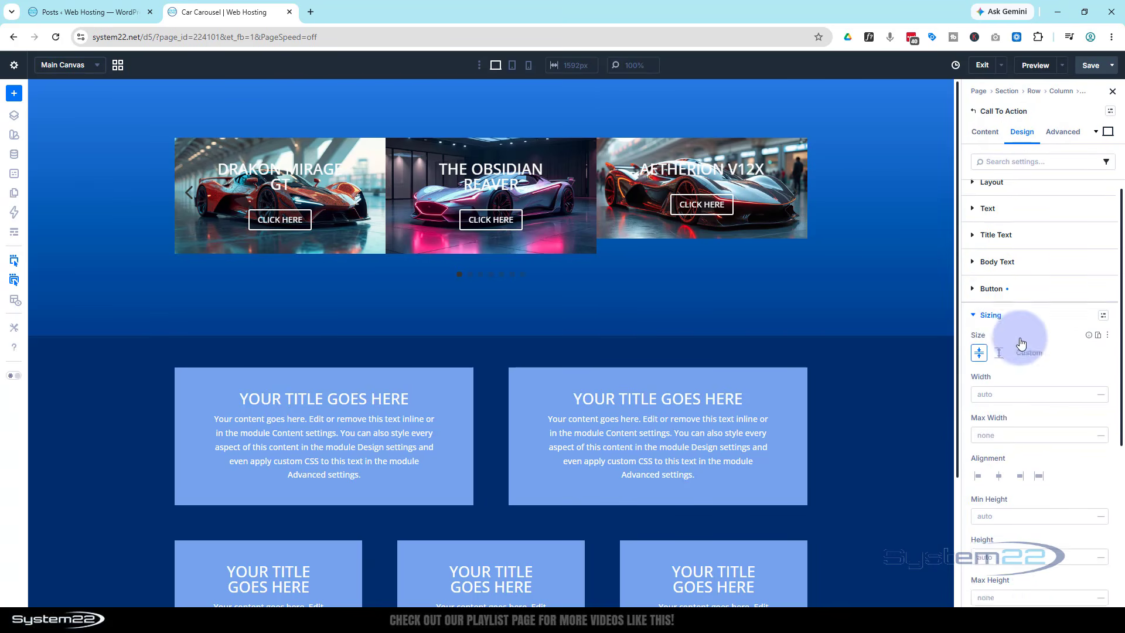
scroll(1017, 346, down, 3)
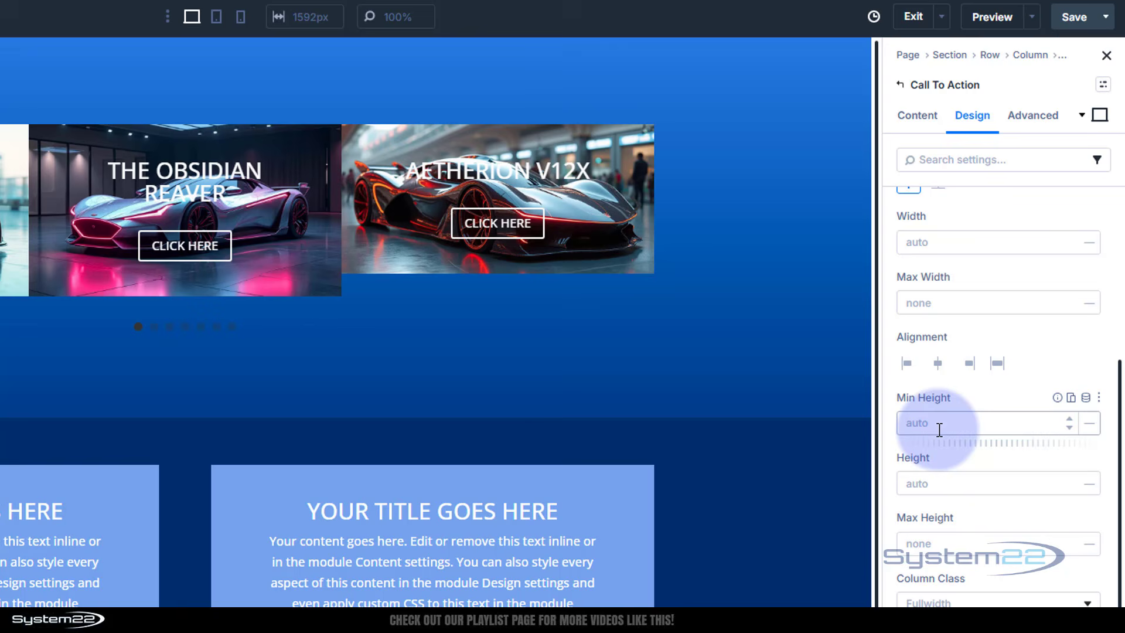
click(948, 413)
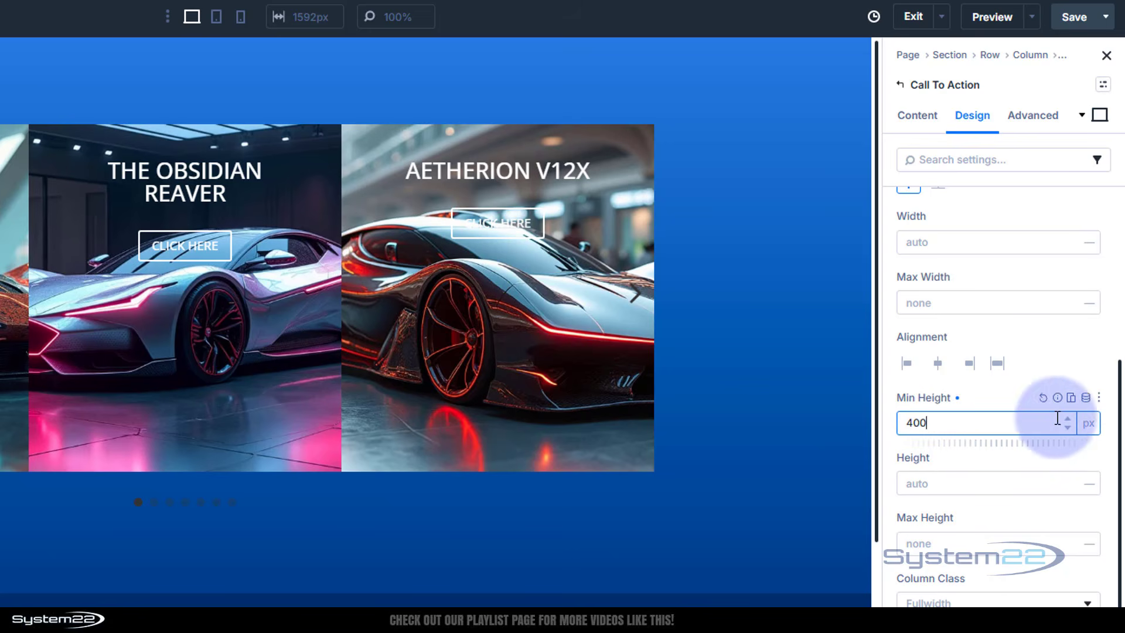
click(1088, 424)
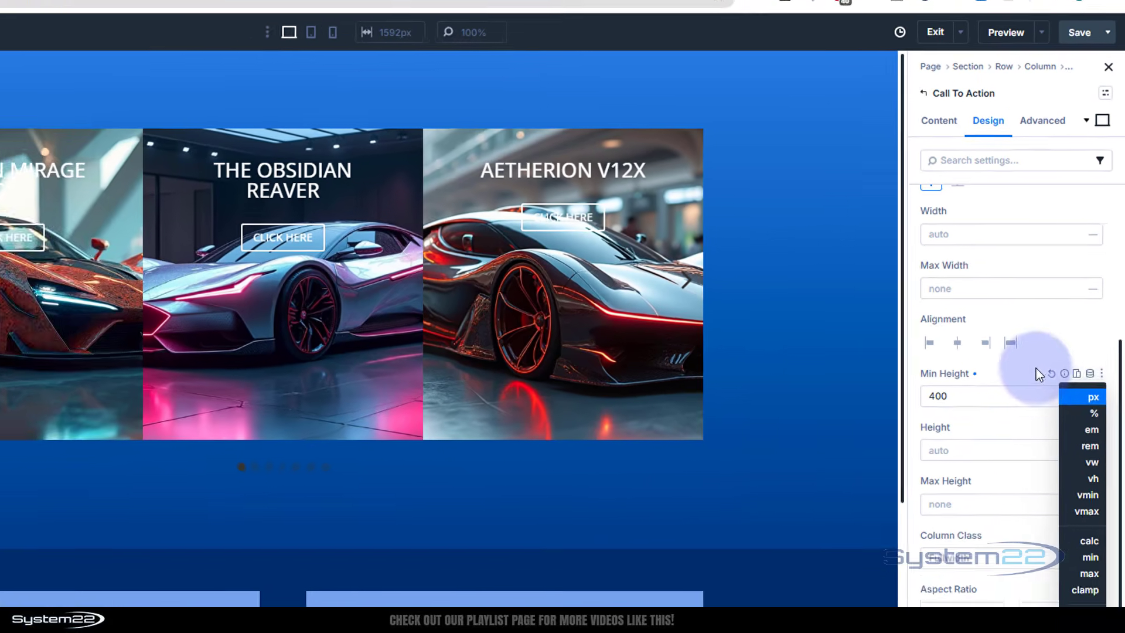
click(1030, 386)
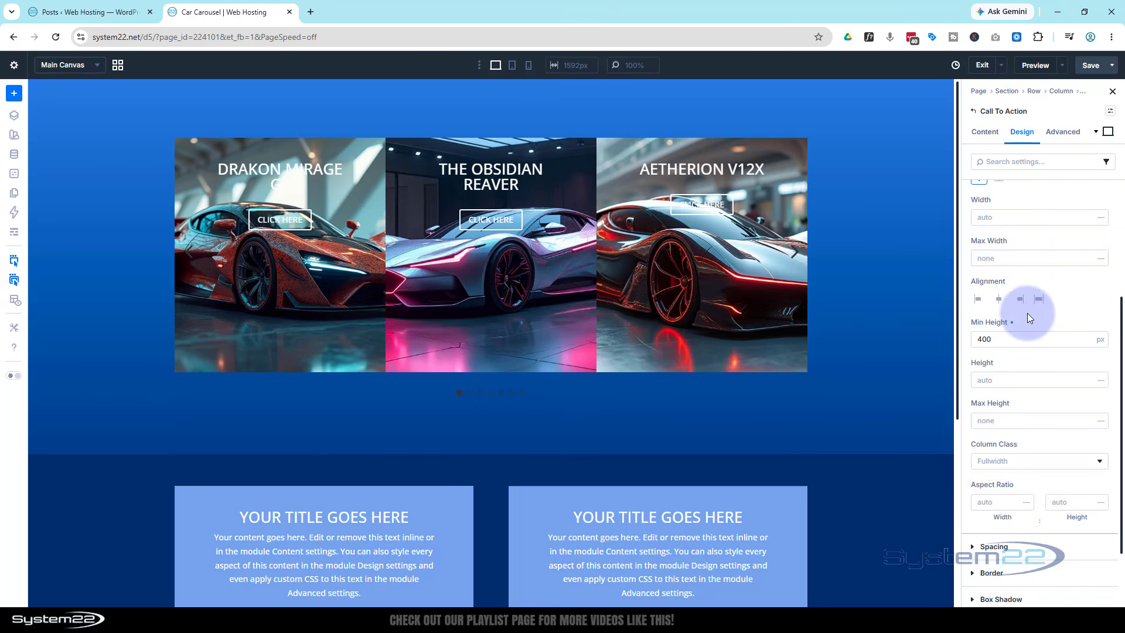
scroll(1028, 305, up, 3)
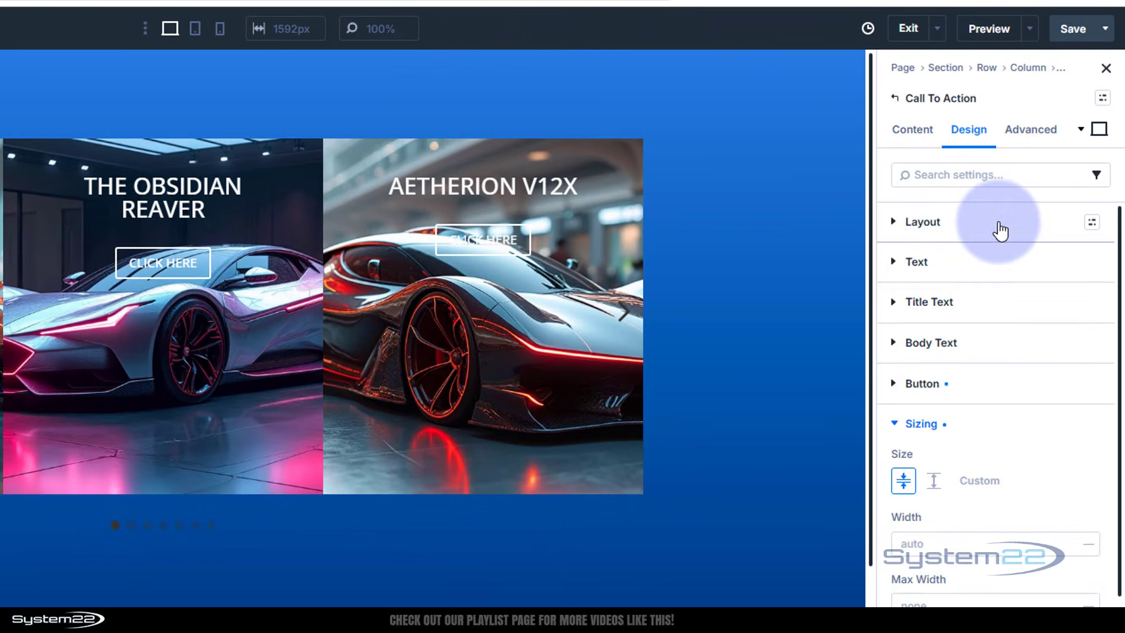
Set the Call To Action layout's Justify Content to Space Between, after trying End.
click(1042, 197)
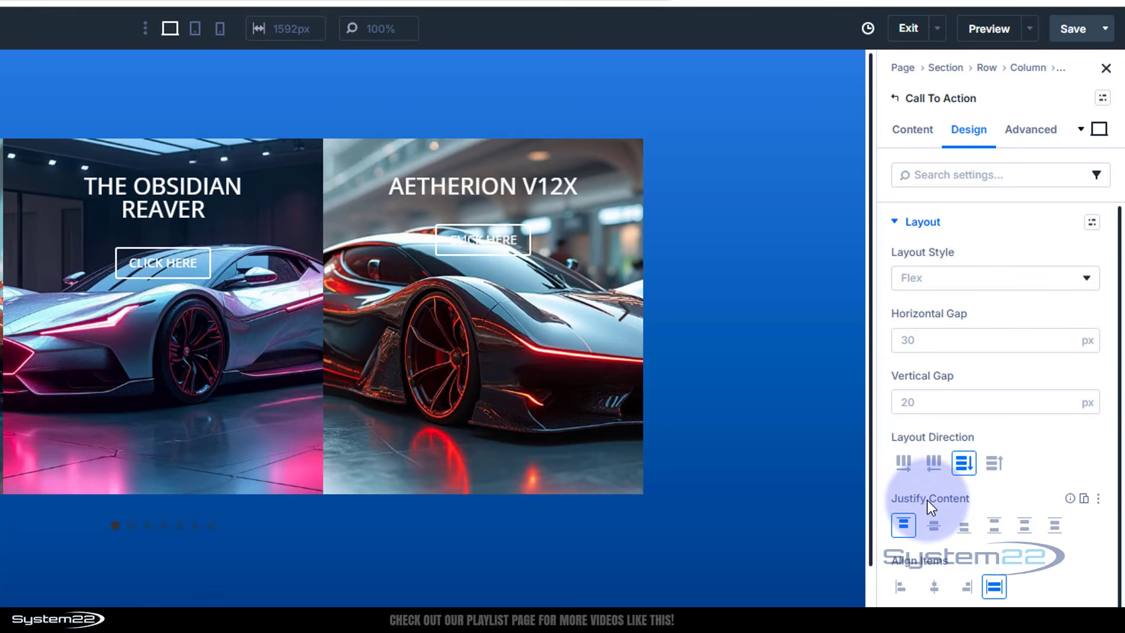
click(964, 530)
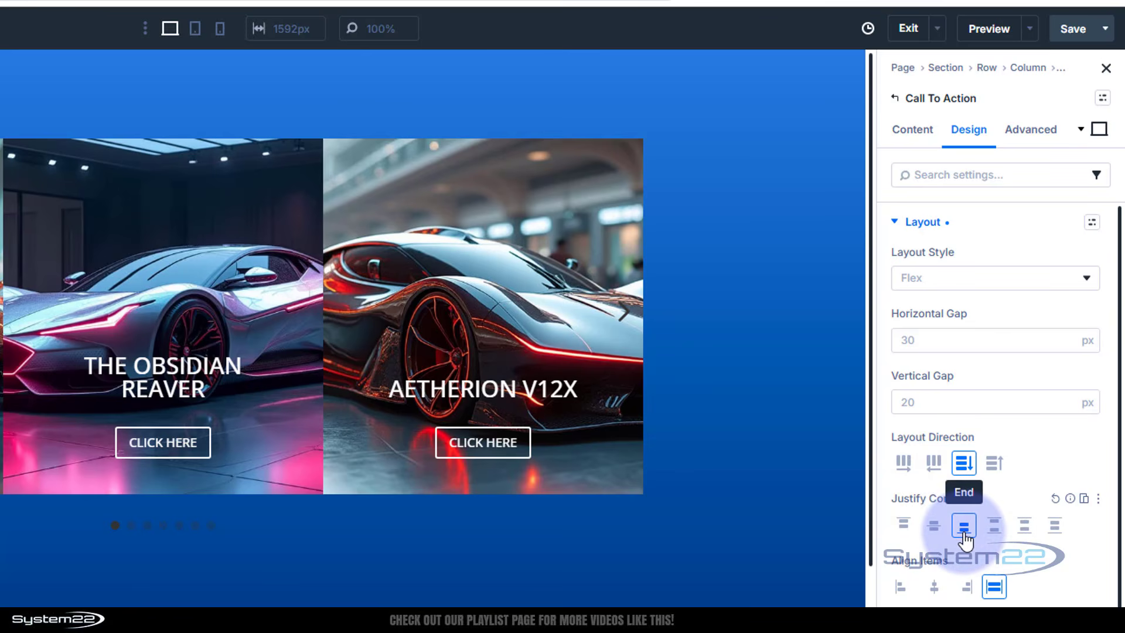
click(994, 530)
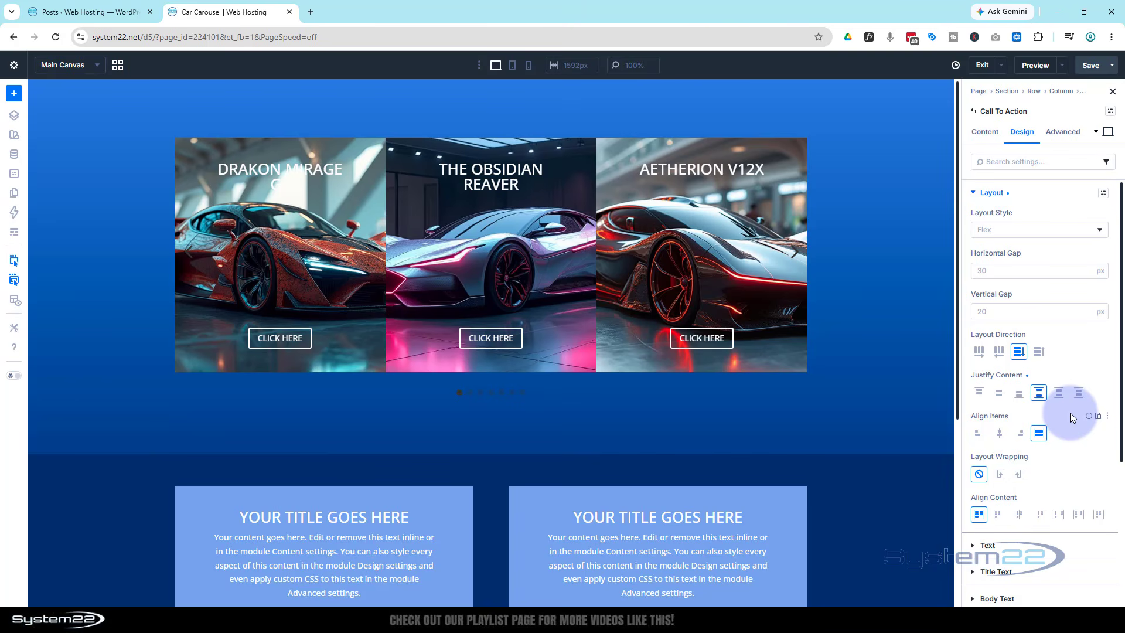
click(974, 195)
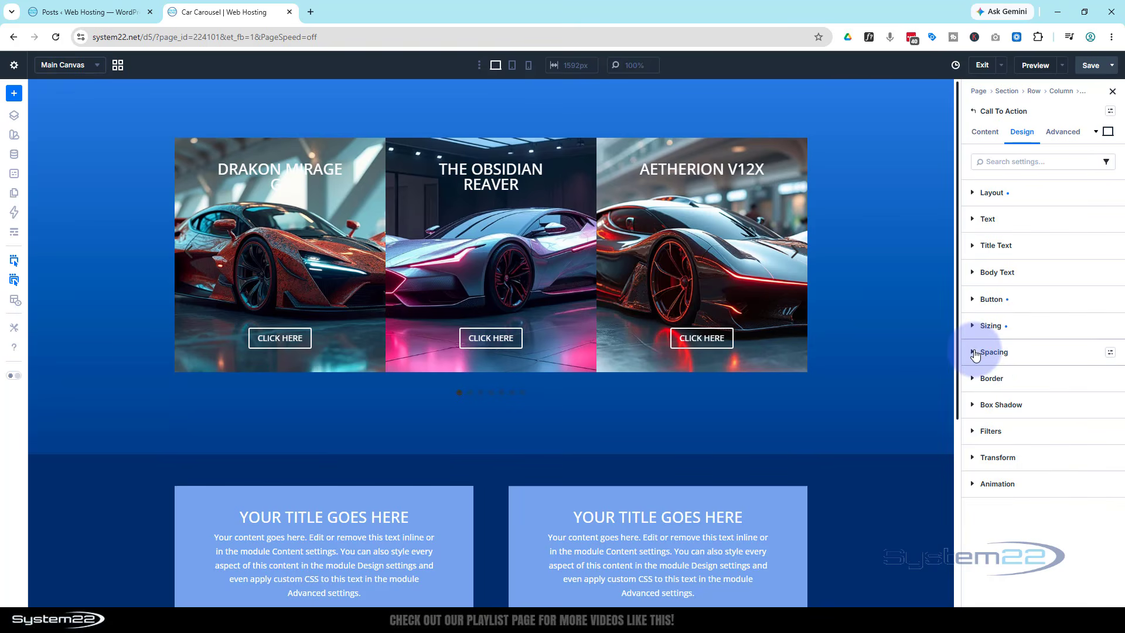
Set the Call To Action's top padding to 200 px in its spacing settings.
click(975, 351)
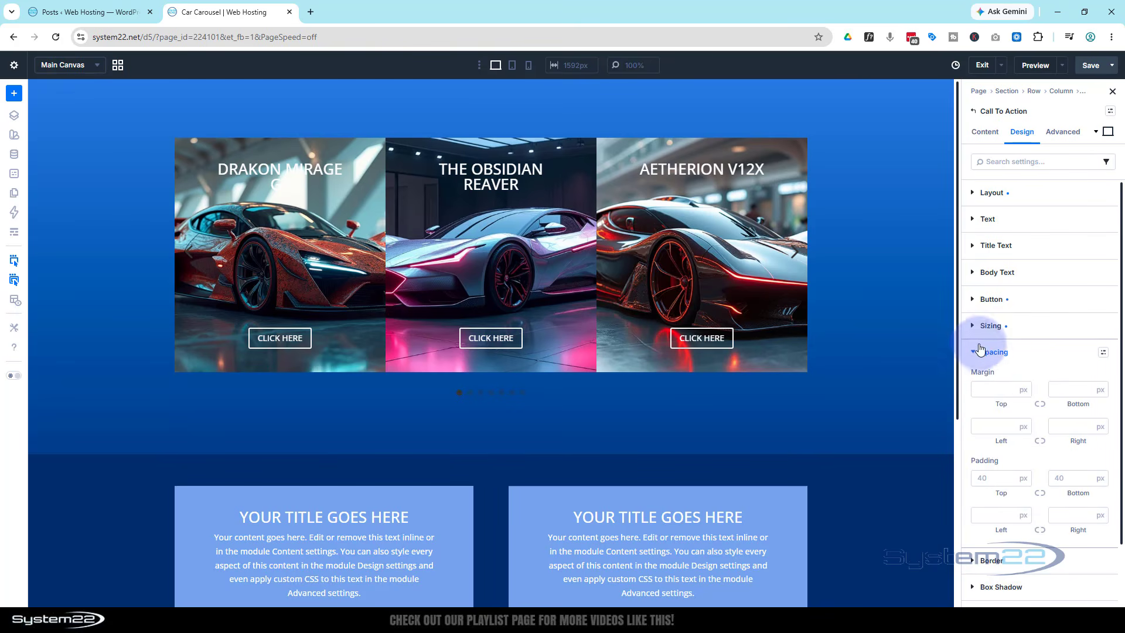
click(984, 479)
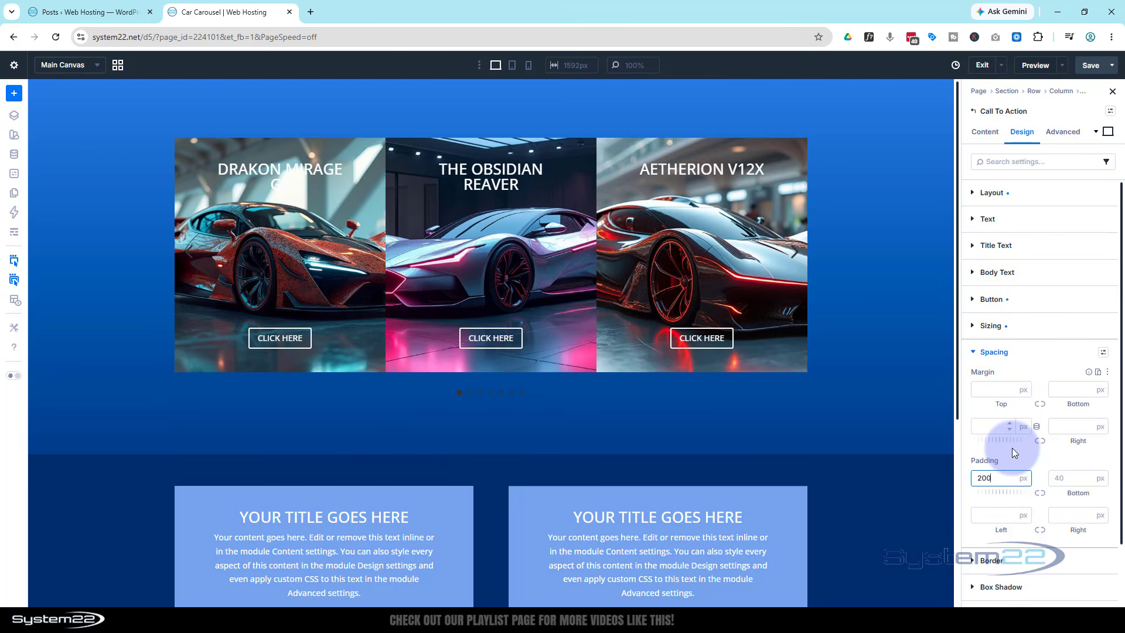
click(1020, 460)
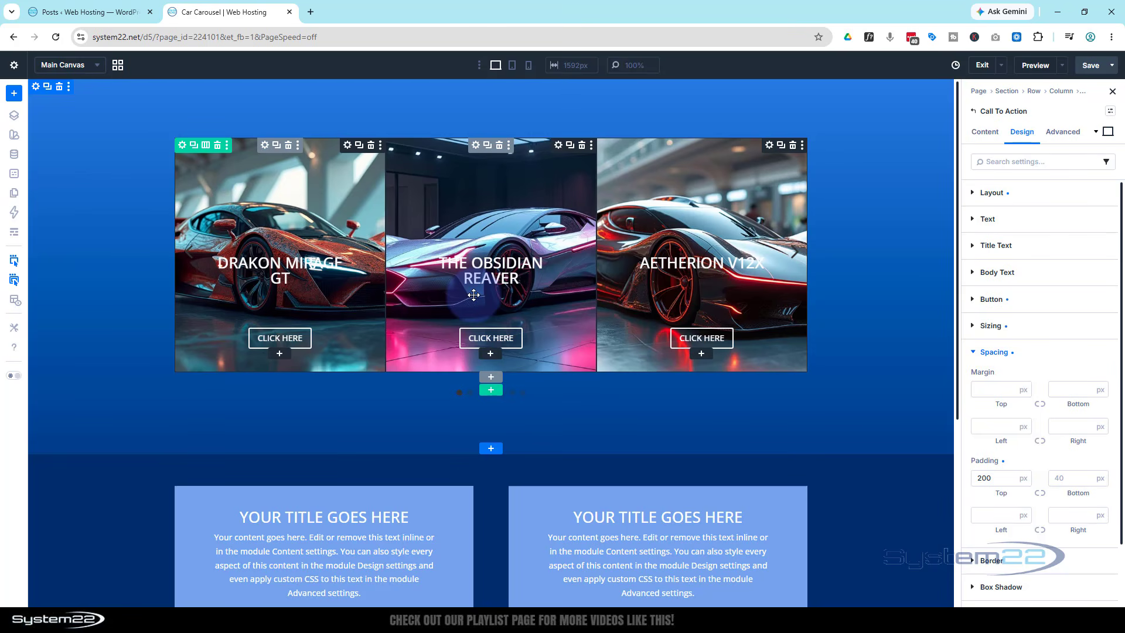
Add a background gradient to the Call To Action and place it above the background image.
click(980, 133)
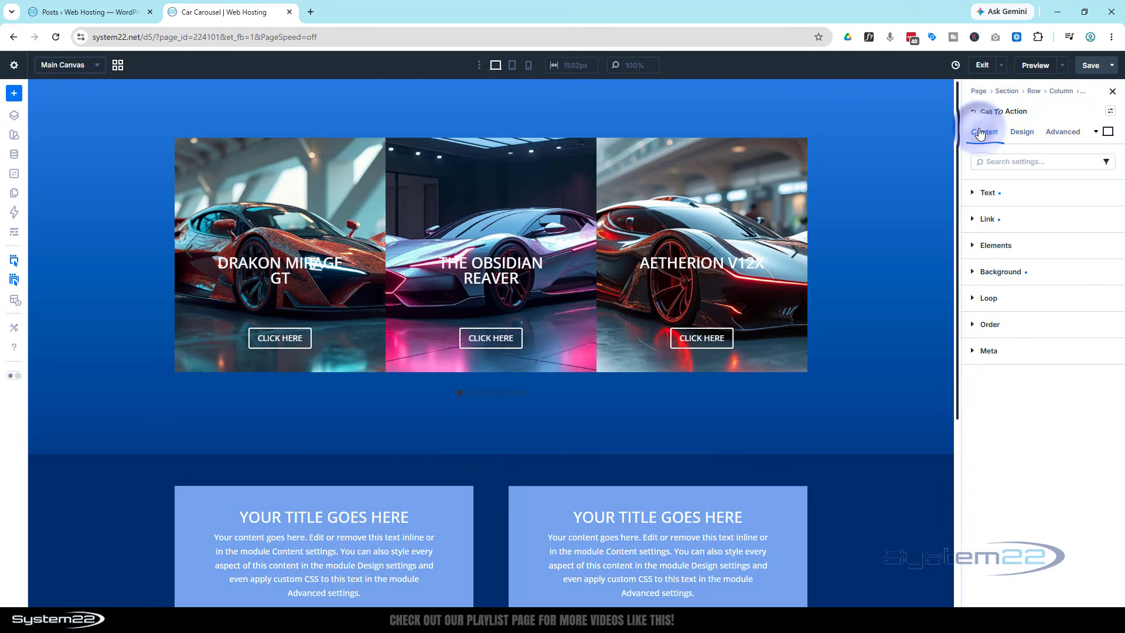
click(1000, 274)
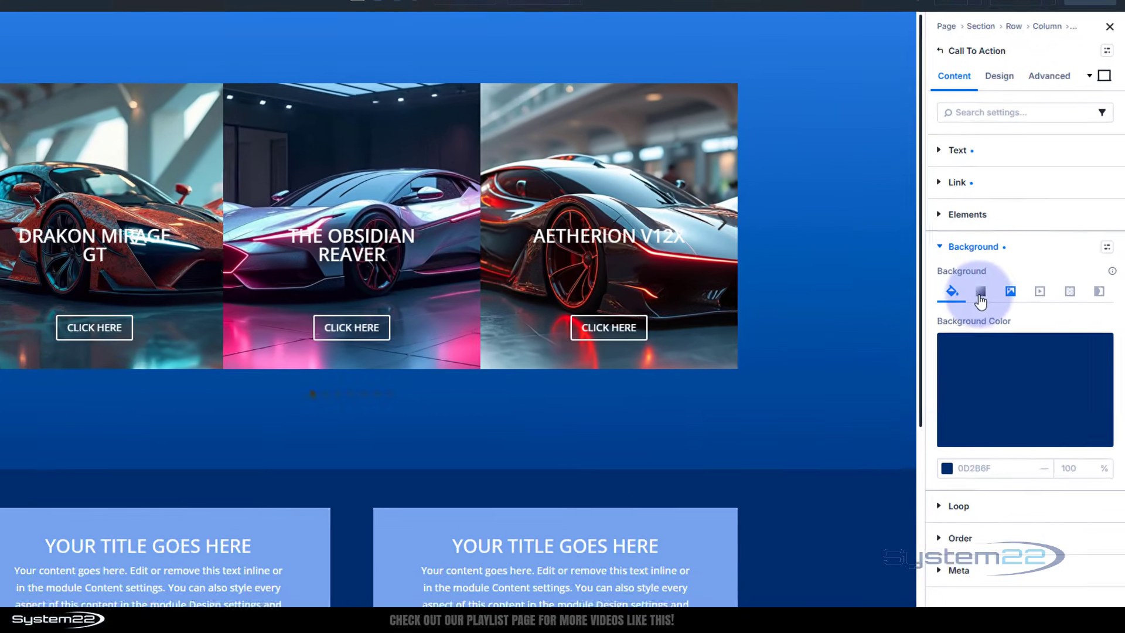
click(1006, 308)
click(984, 389)
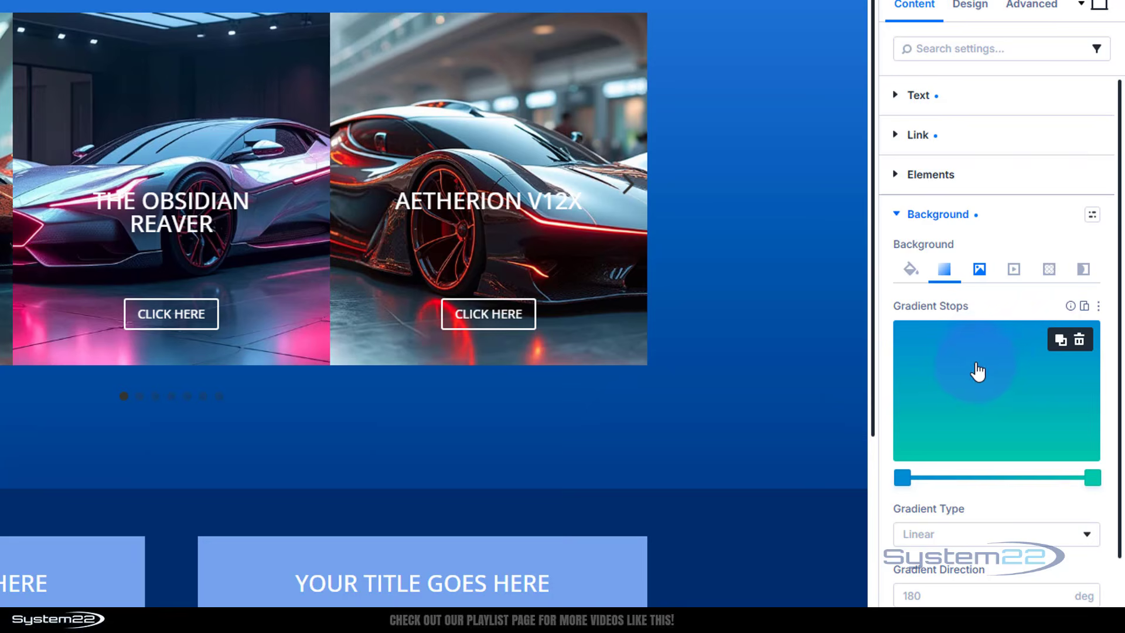
scroll(976, 366, down, 3)
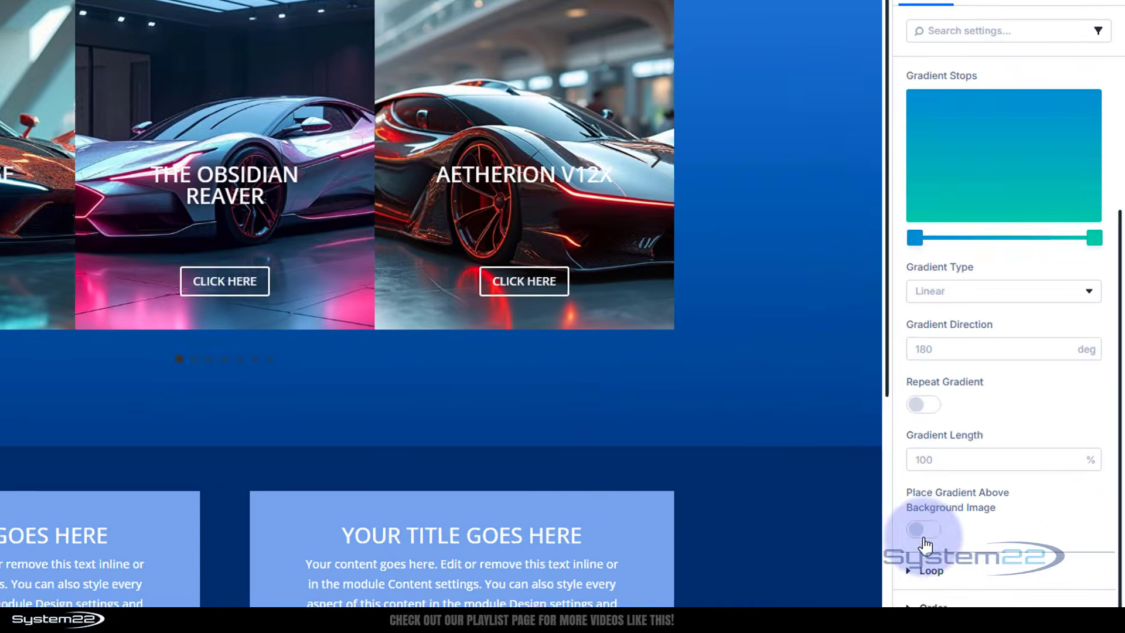
click(924, 530)
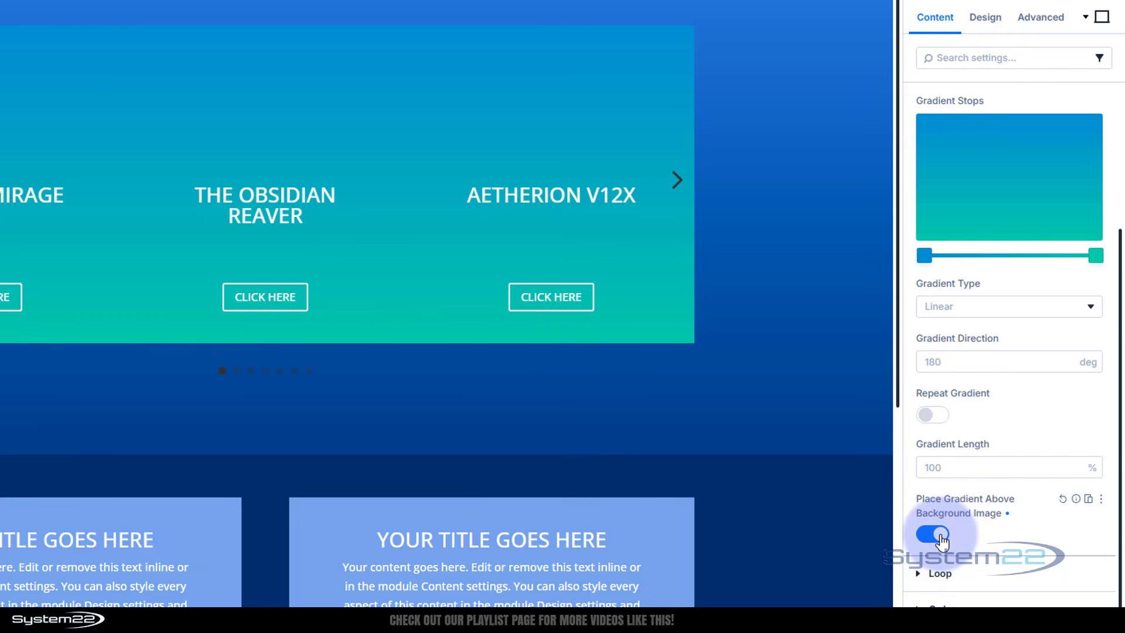
Make the gradient's blue start stop fully transparent by setting its opacity to 0%.
mouse_move(954, 195)
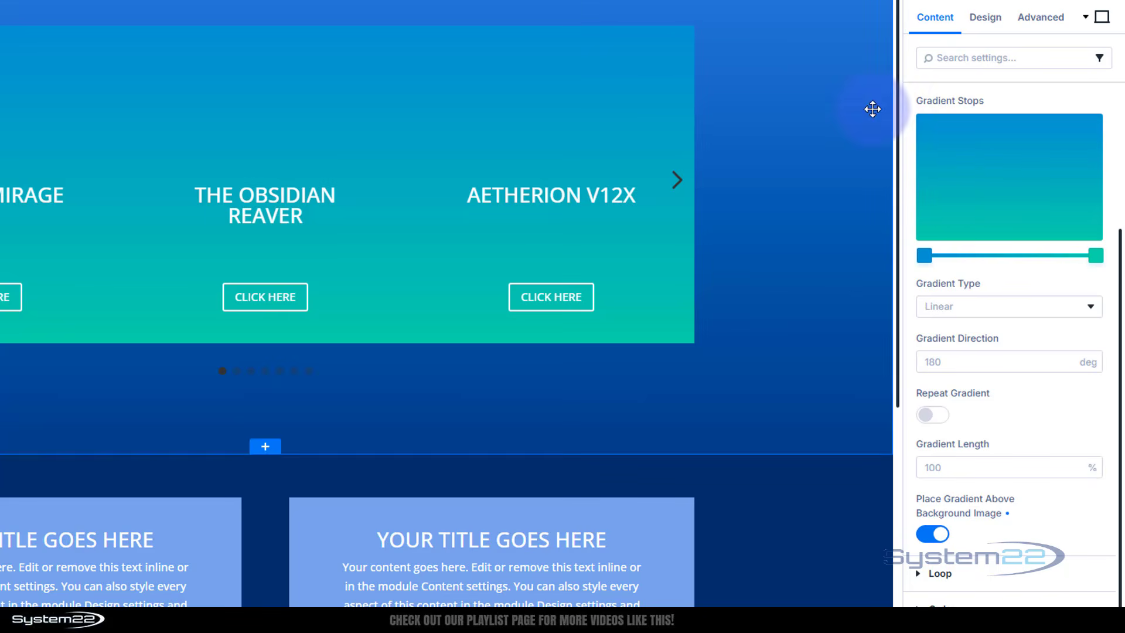
click(924, 255)
click(924, 256)
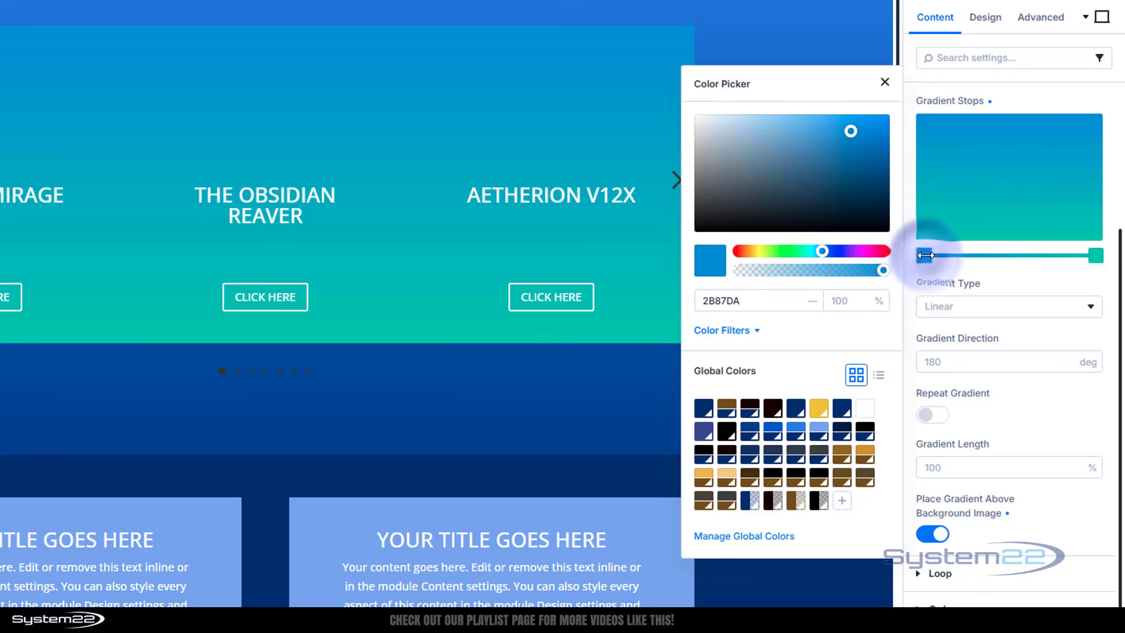
drag(881, 271, 710, 272)
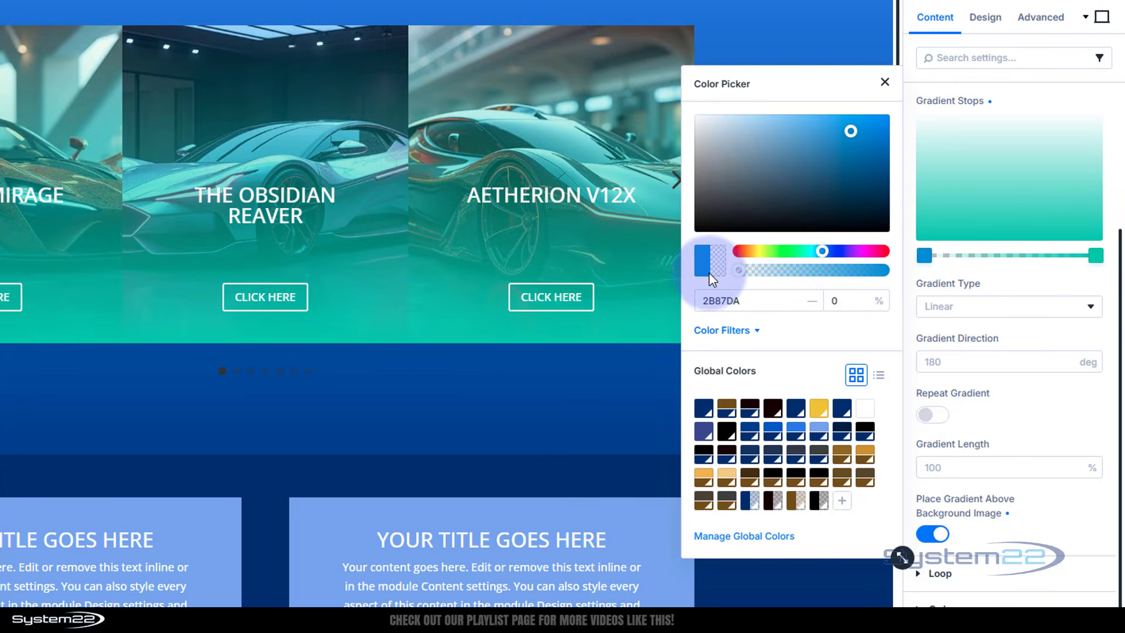
Set the gradient's end stop to black (000000) at 60% opacity and move the transparent start stop to about the middle.
click(1098, 256)
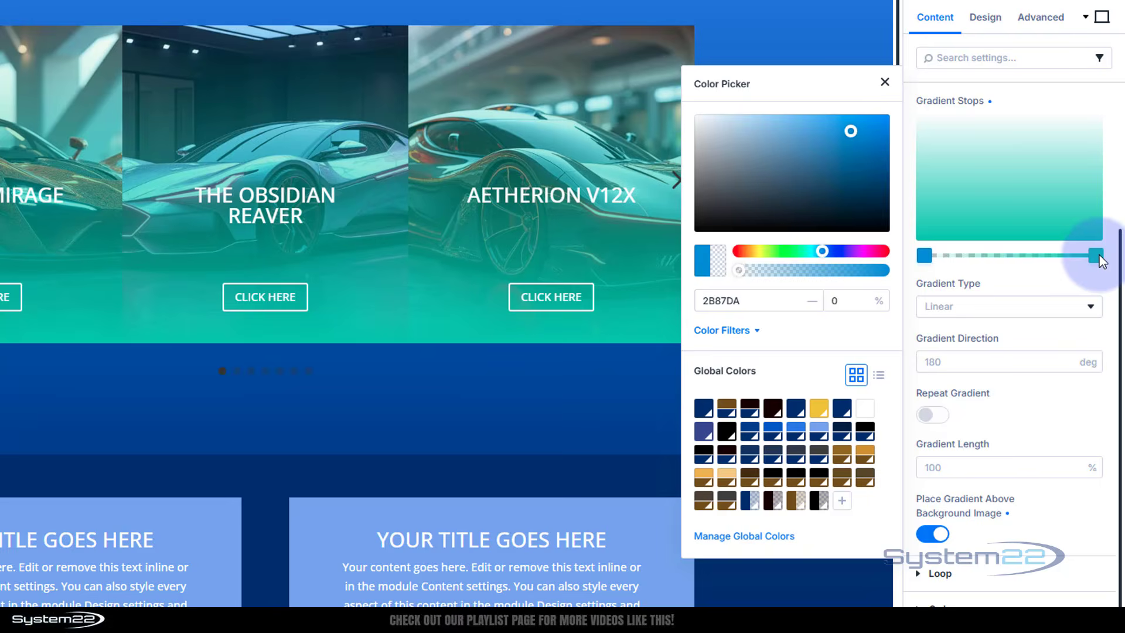
click(1099, 256)
click(1096, 256)
drag(764, 187, 675, 237)
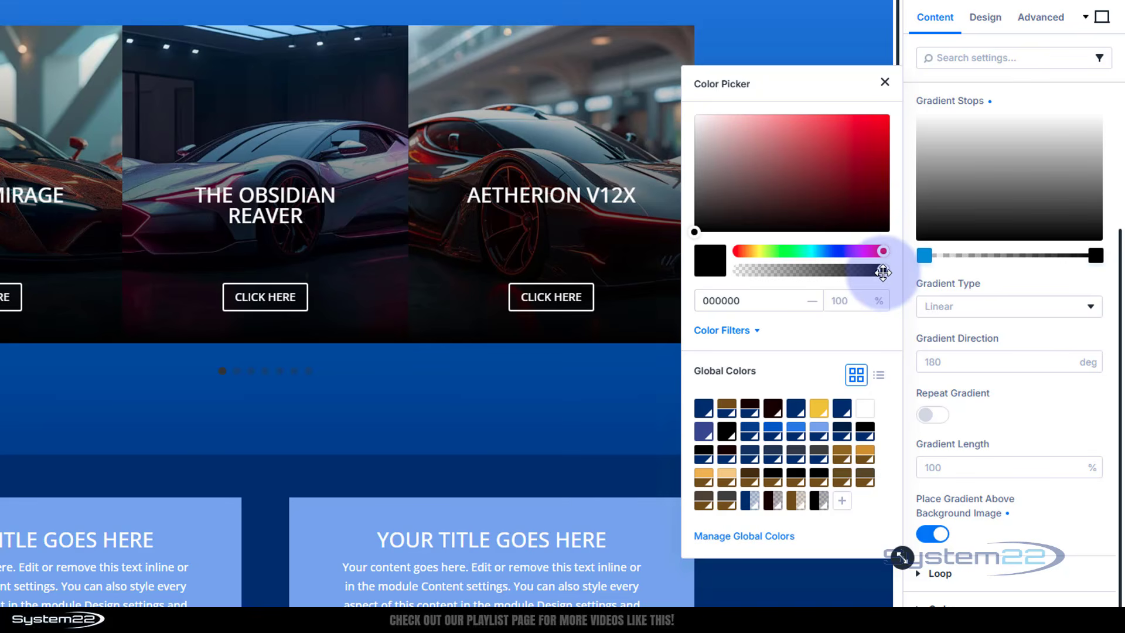
drag(882, 272, 827, 277)
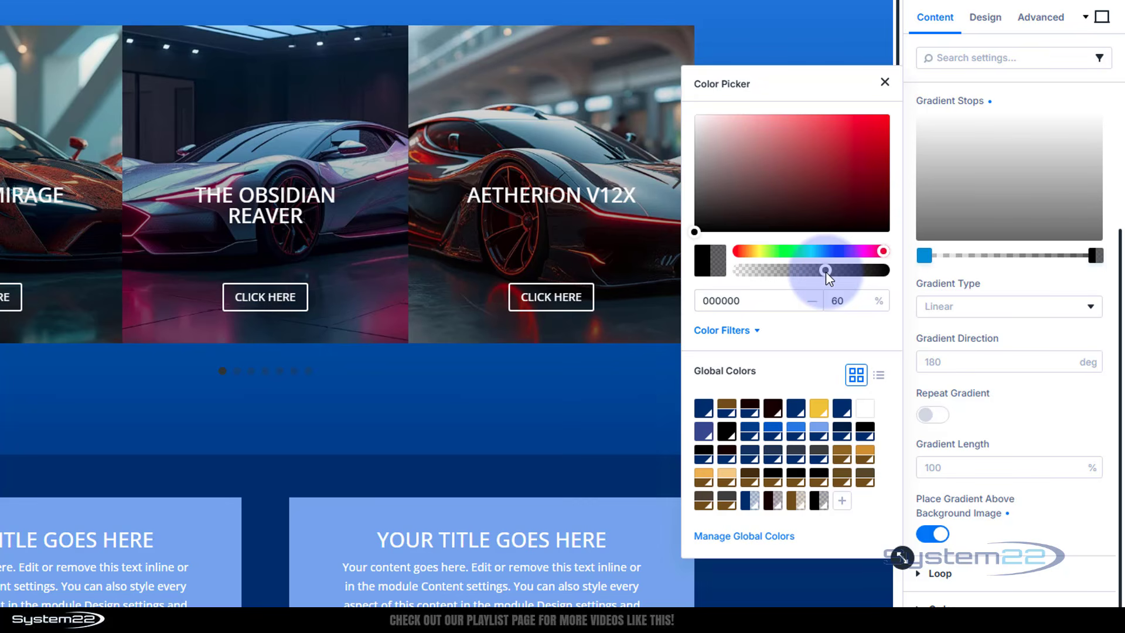
click(925, 257)
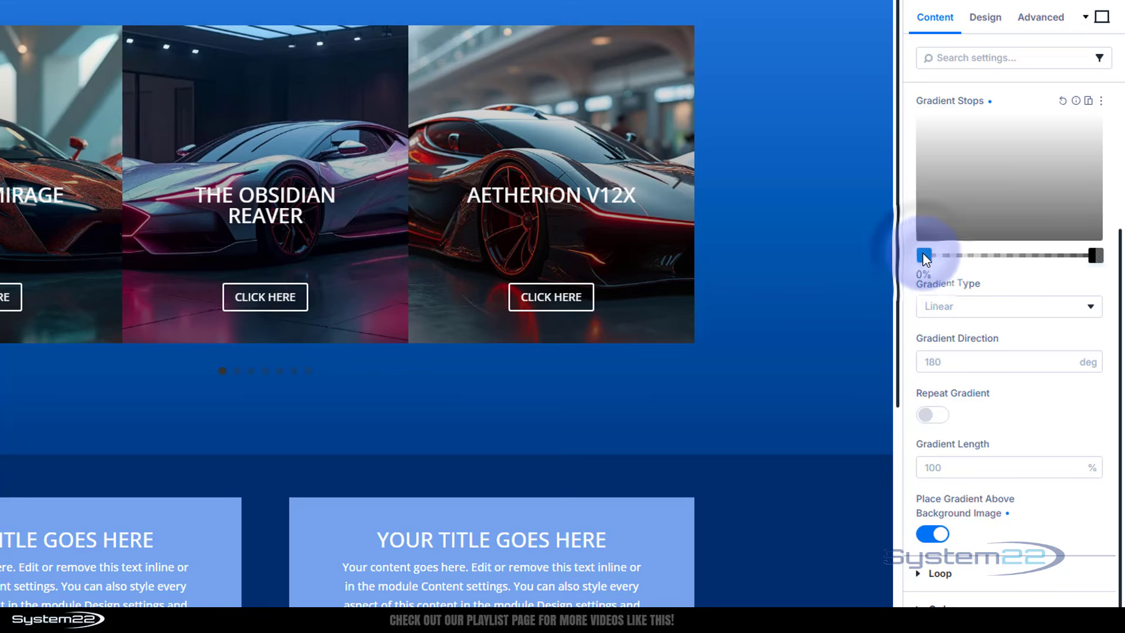
mouse_move(1001, 258)
mouse_down()
mouse_move(1056, 260)
mouse_move(1019, 263)
mouse_up()
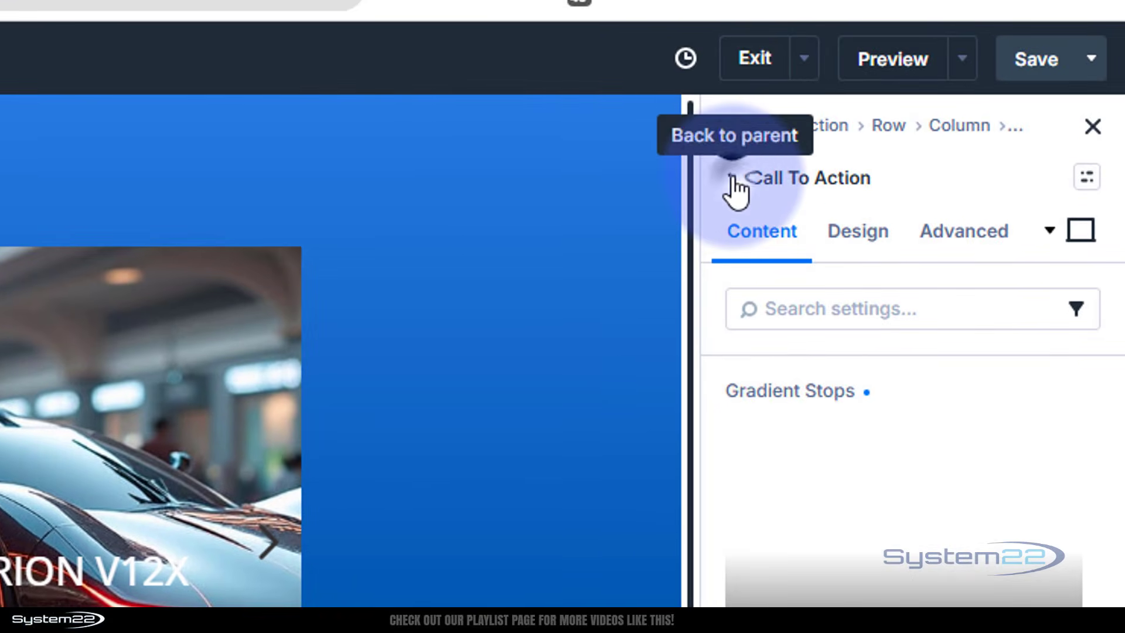
Go up to the parent Group Carousel and enable Center Mode in its carousel settings.
click(731, 179)
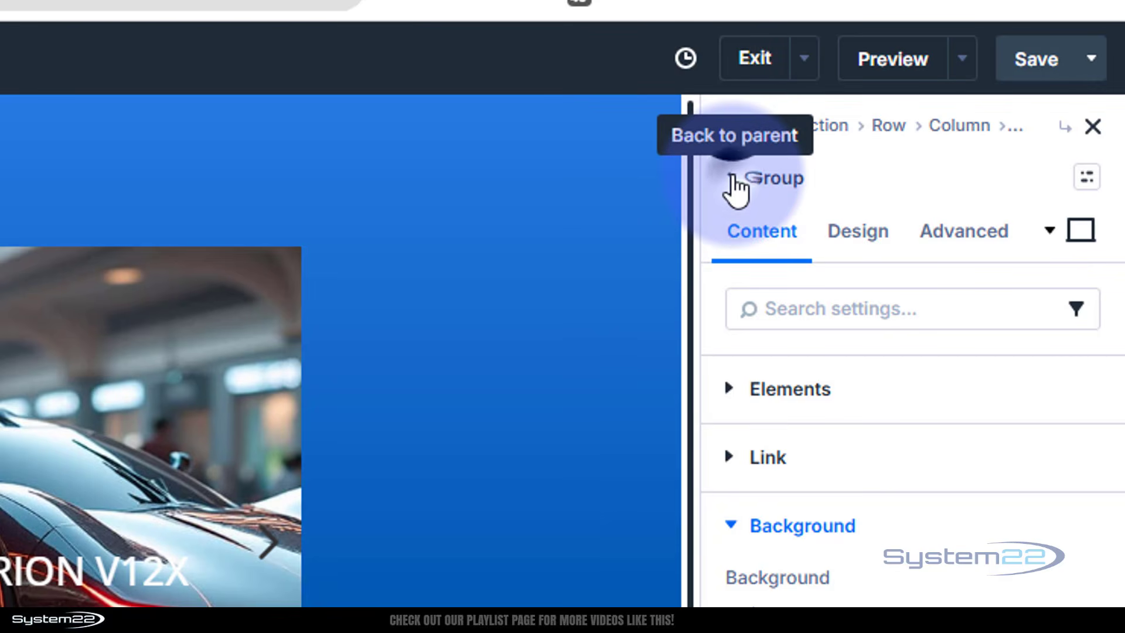
click(732, 178)
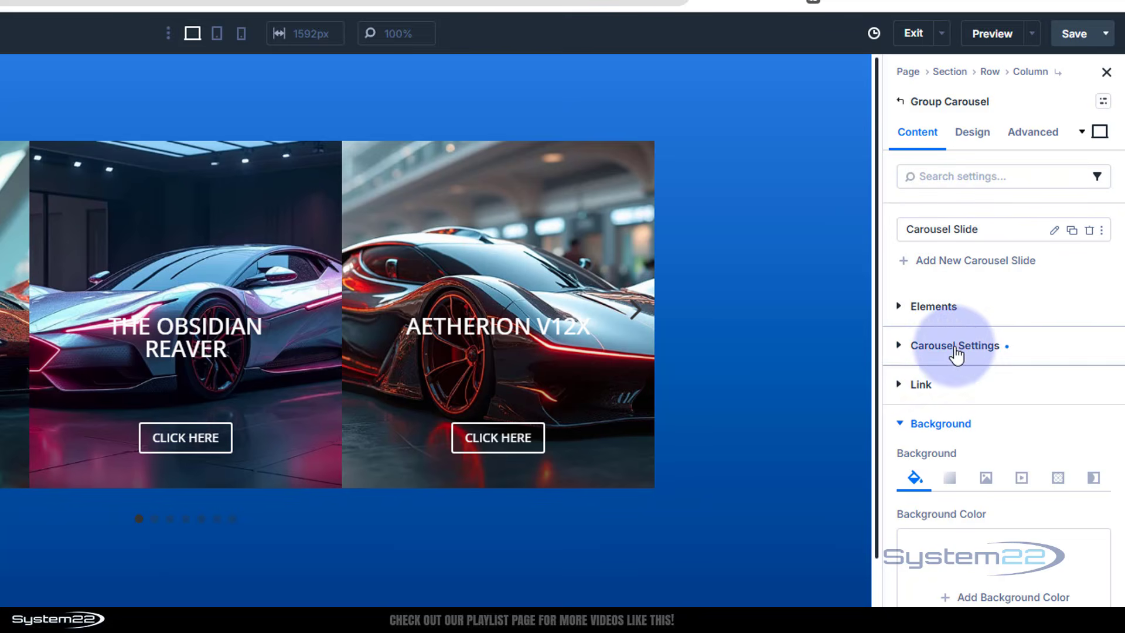
click(956, 347)
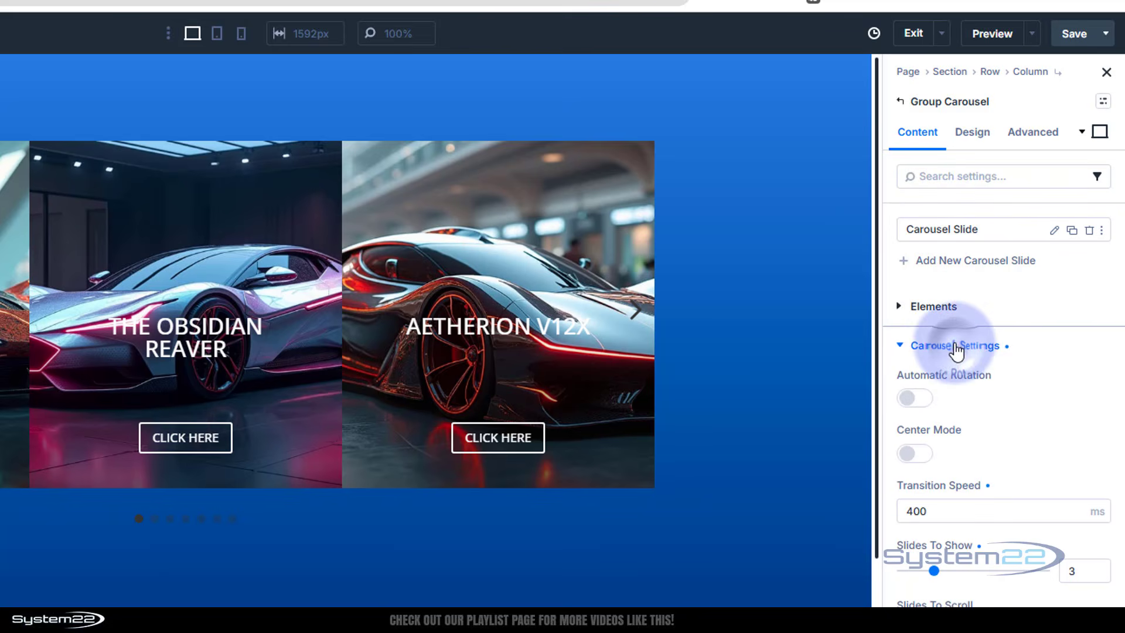
click(922, 461)
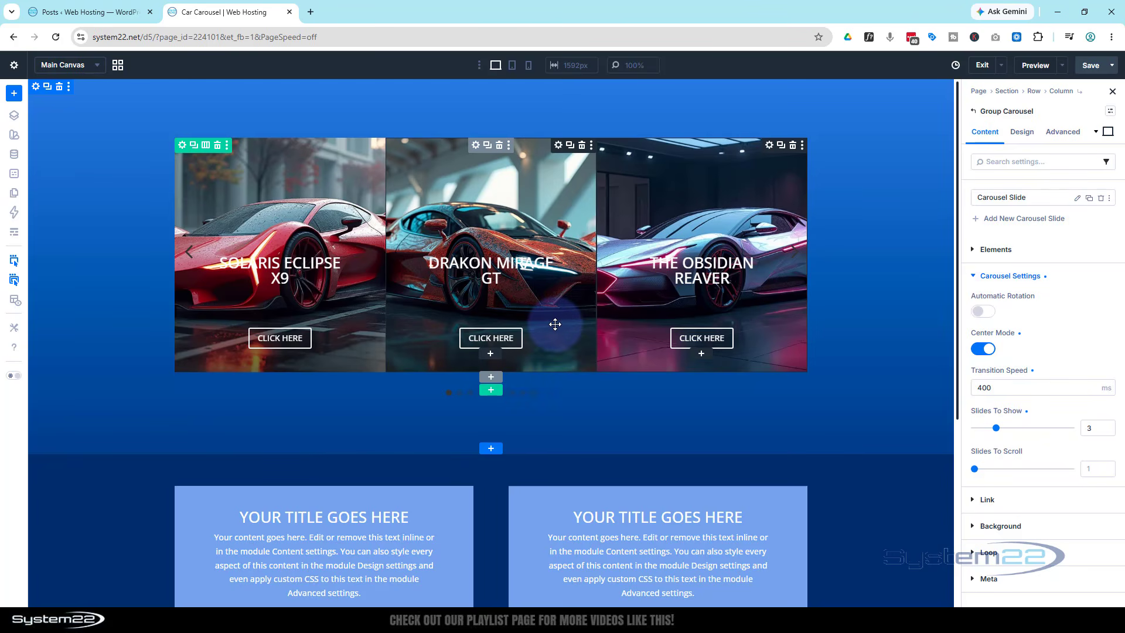
Set the transform scale of the carousel's Active Groups to 110% in X and Y in the design settings.
click(1021, 131)
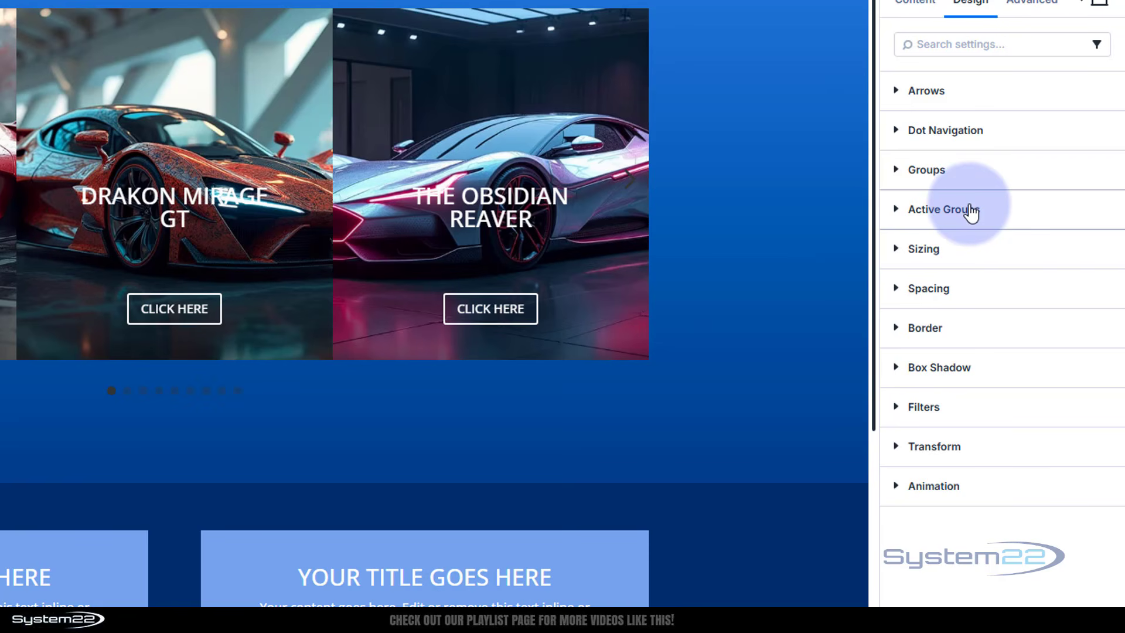
click(892, 217)
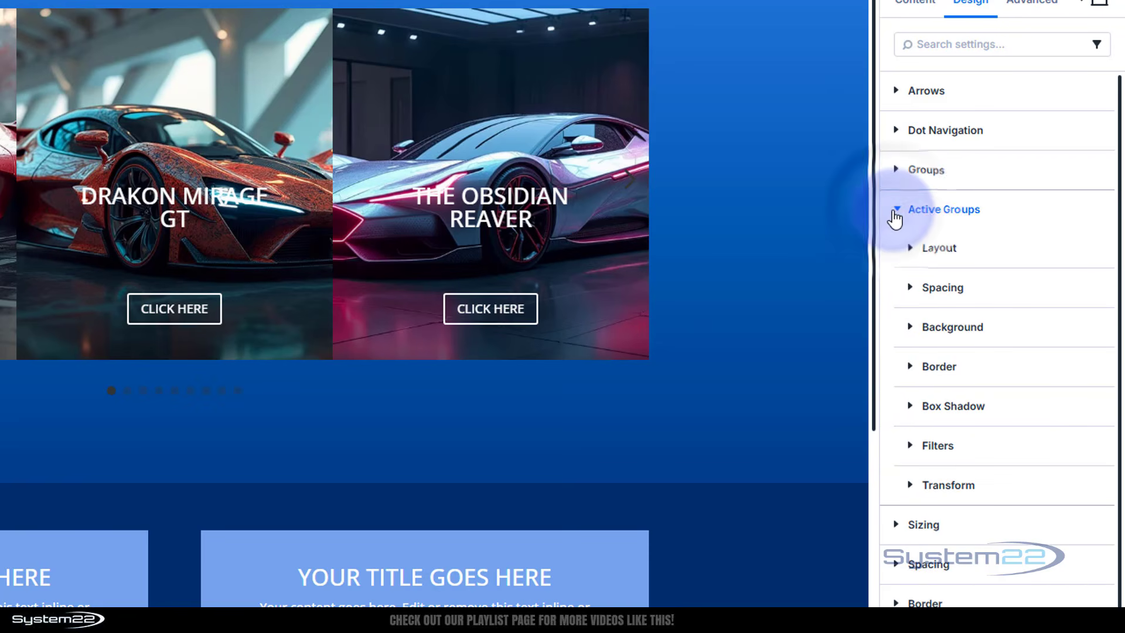
scroll(982, 237, down, 1)
click(961, 417)
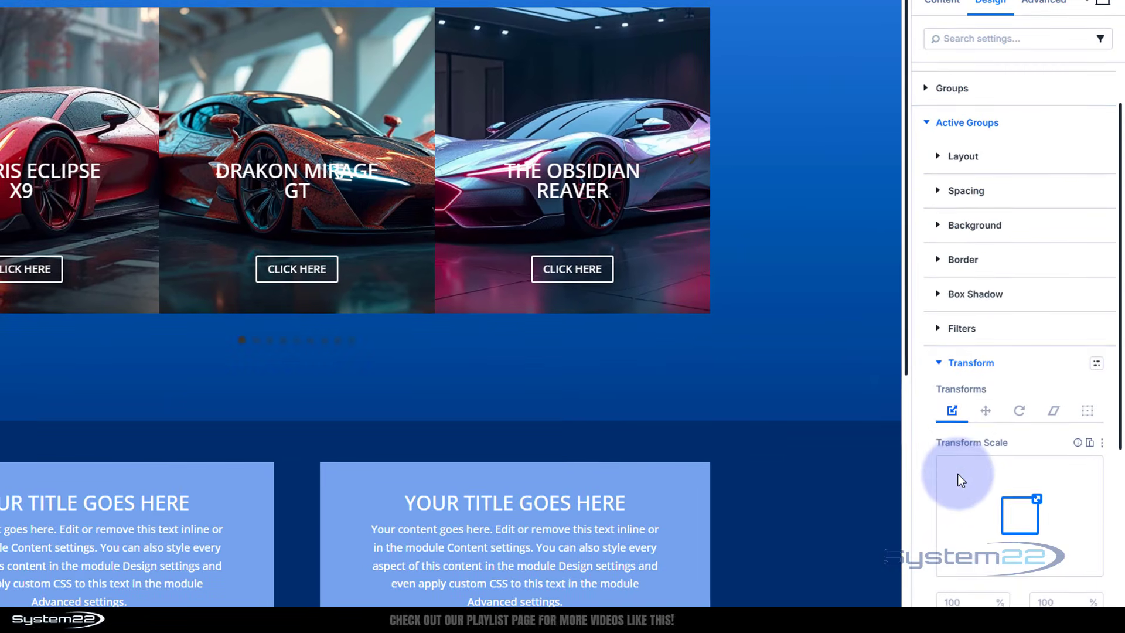
scroll(958, 474, down, 2)
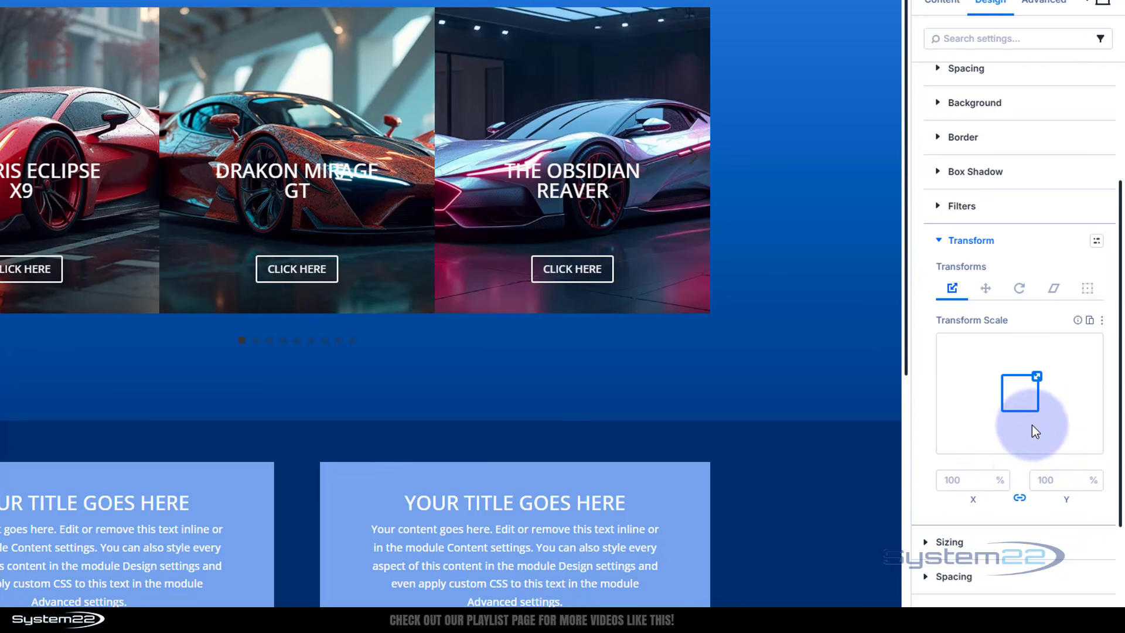
click(950, 479)
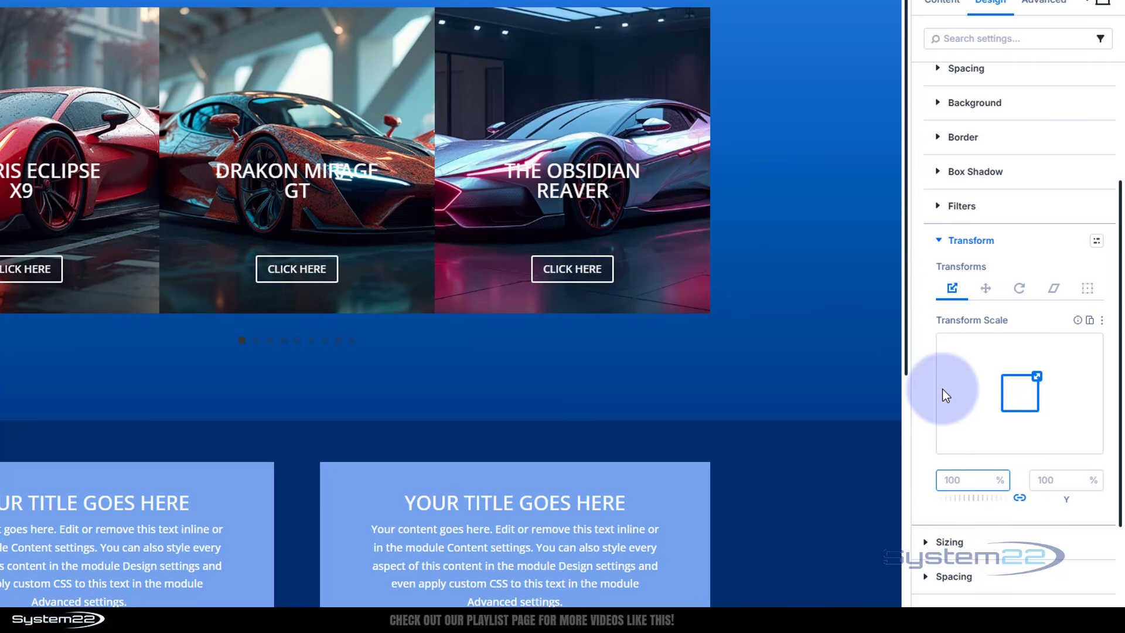
text(110)
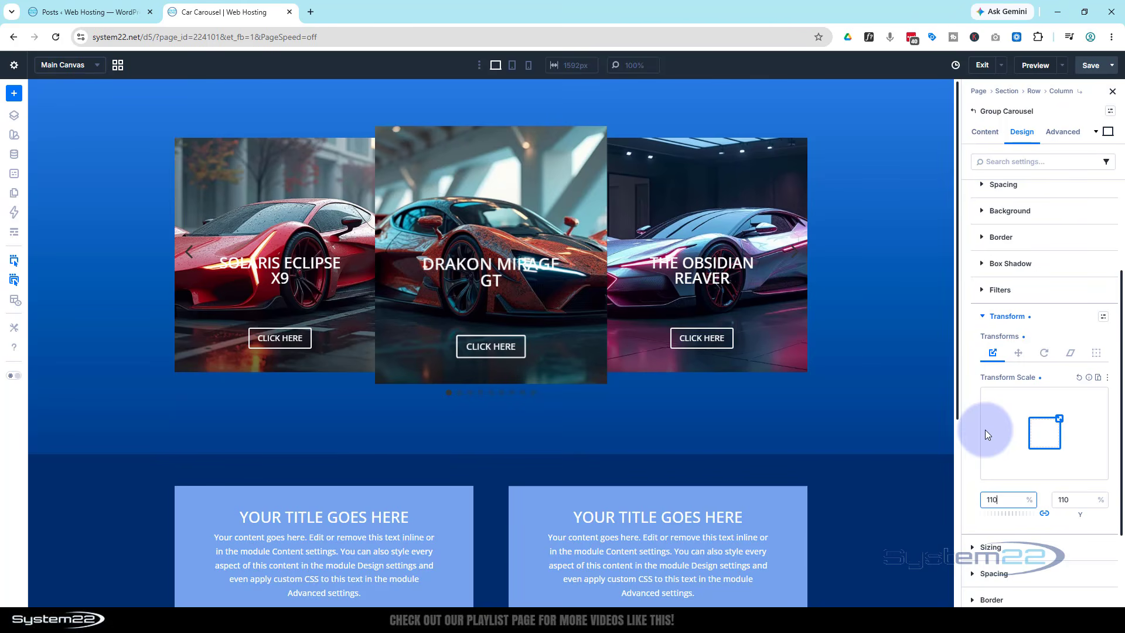
click(996, 316)
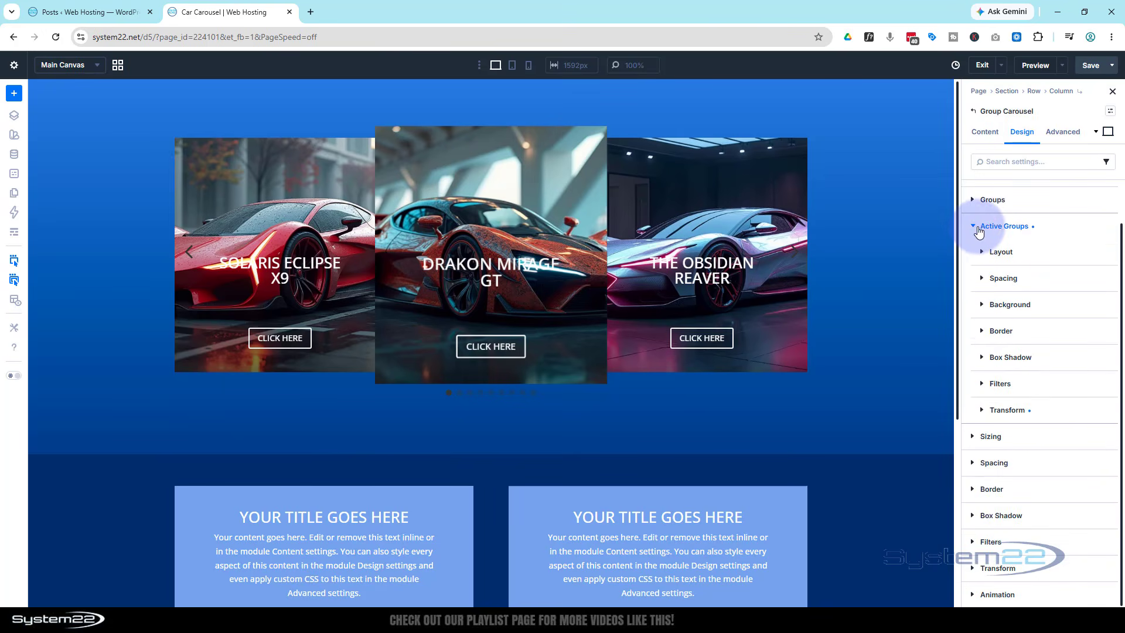
click(973, 227)
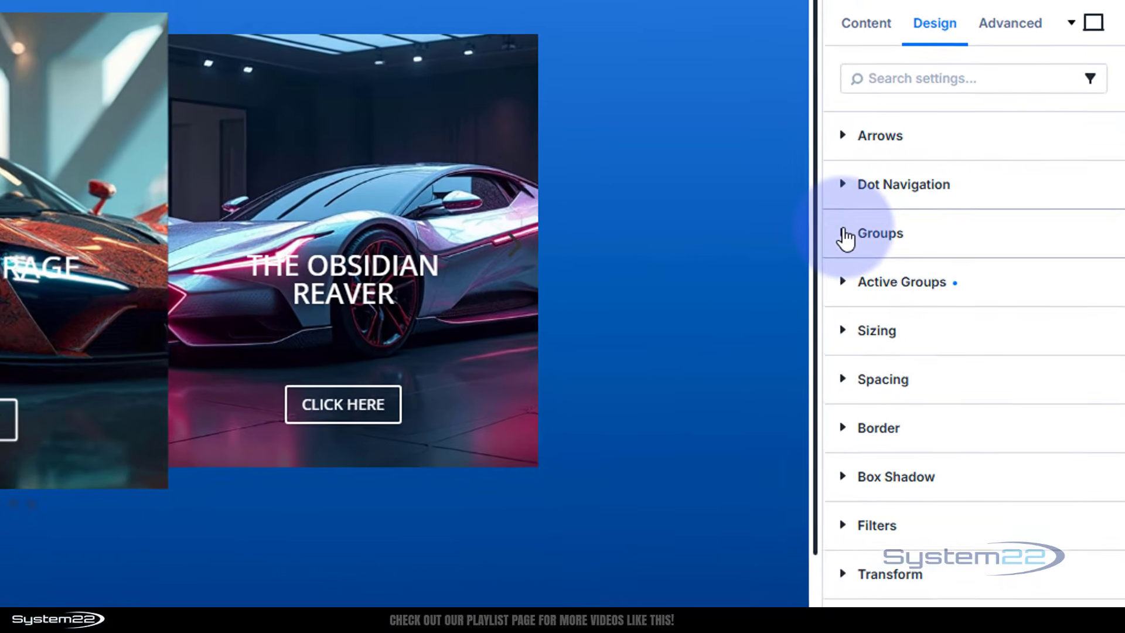
Set the Saturate filter of the carousel's Groups to 0%.
click(973, 245)
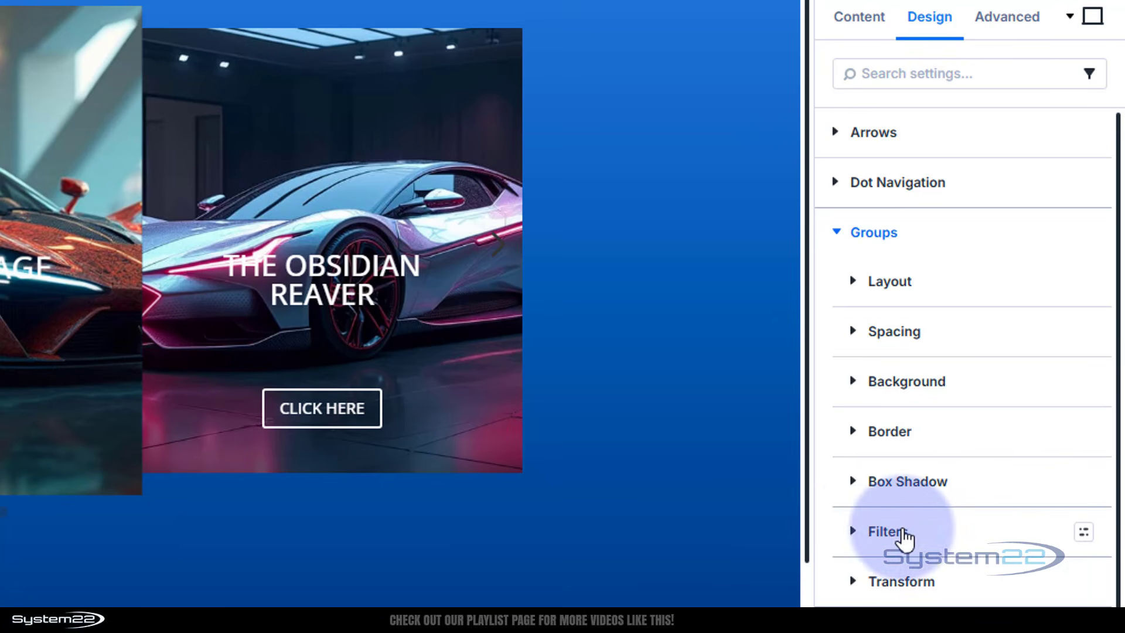
click(857, 533)
scroll(996, 542, down, 3)
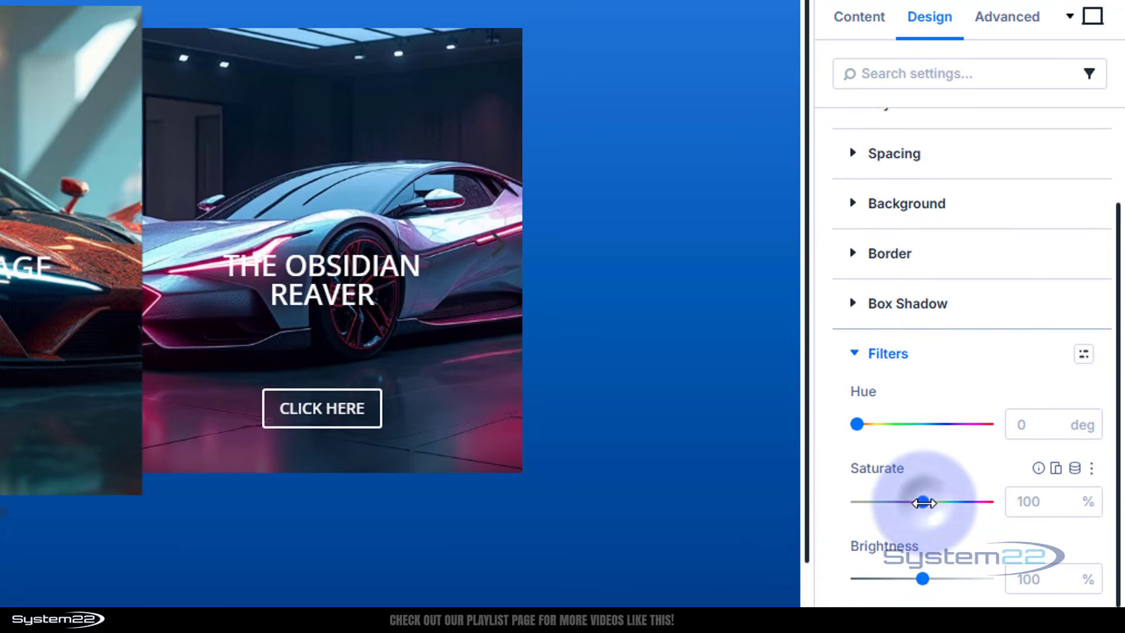
drag(922, 501, 846, 503)
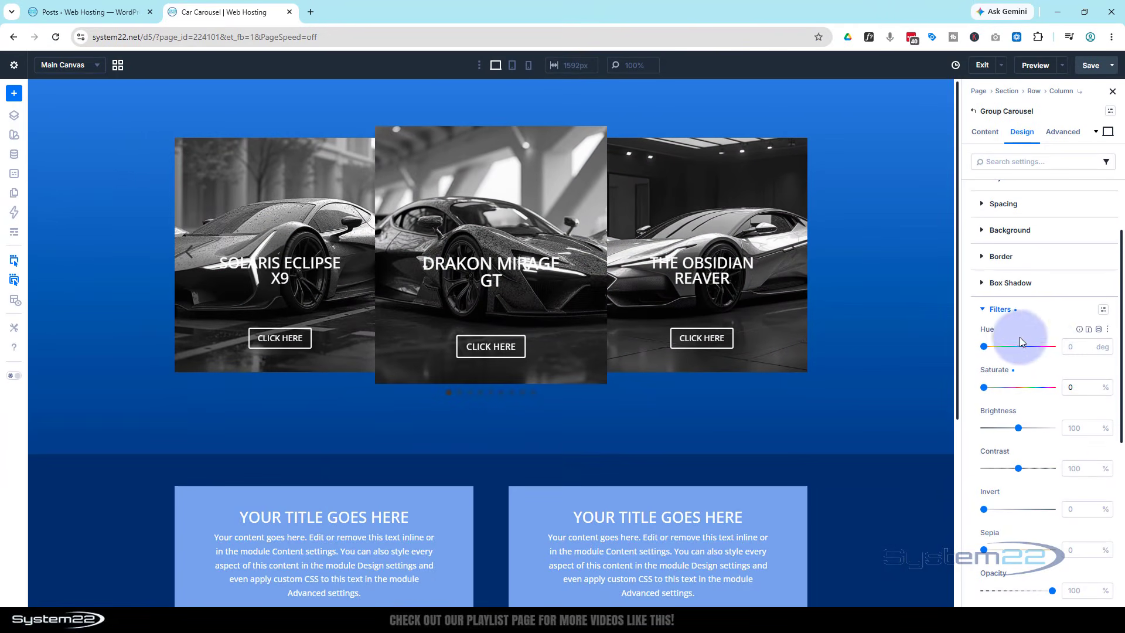
Set the Saturate filter of the carousel's Active Groups to 100% in the design settings.
click(984, 309)
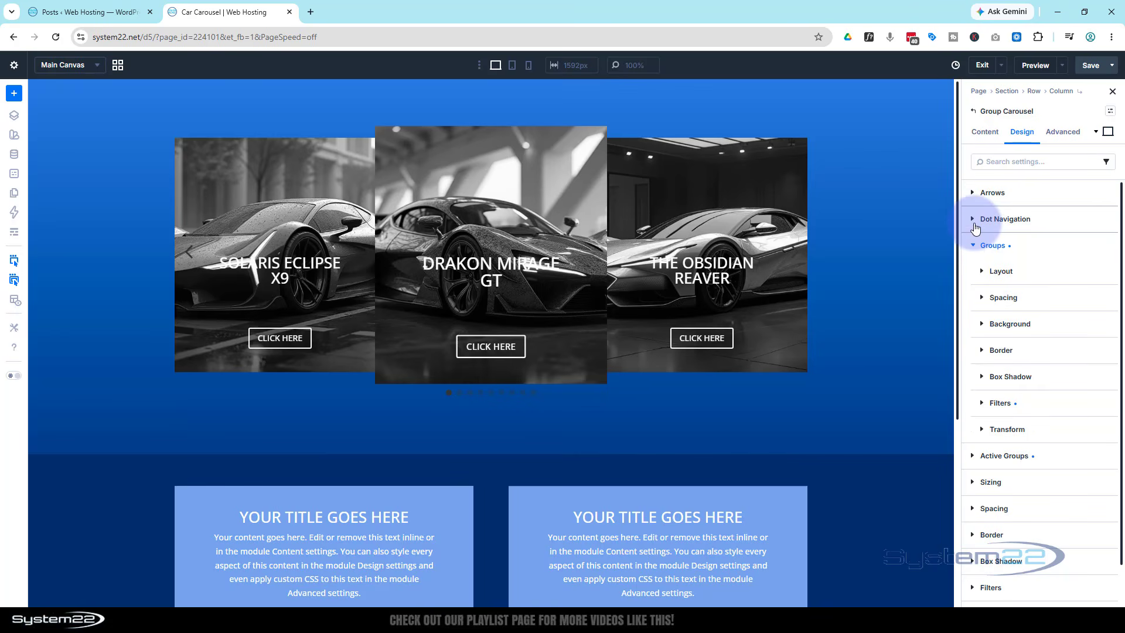
click(974, 246)
click(975, 272)
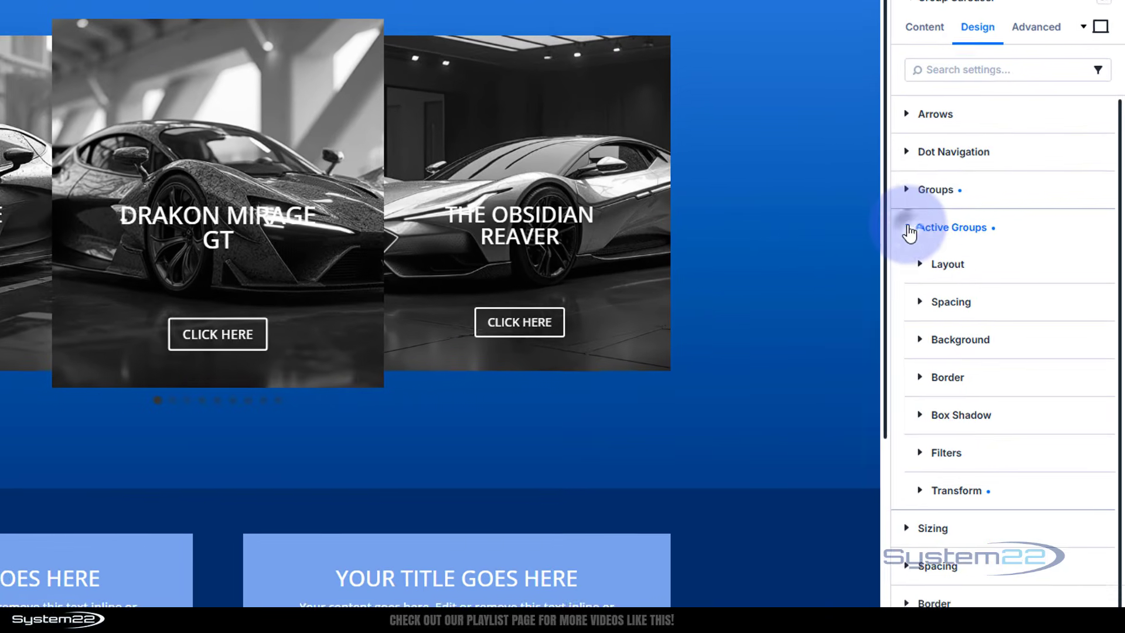
click(970, 457)
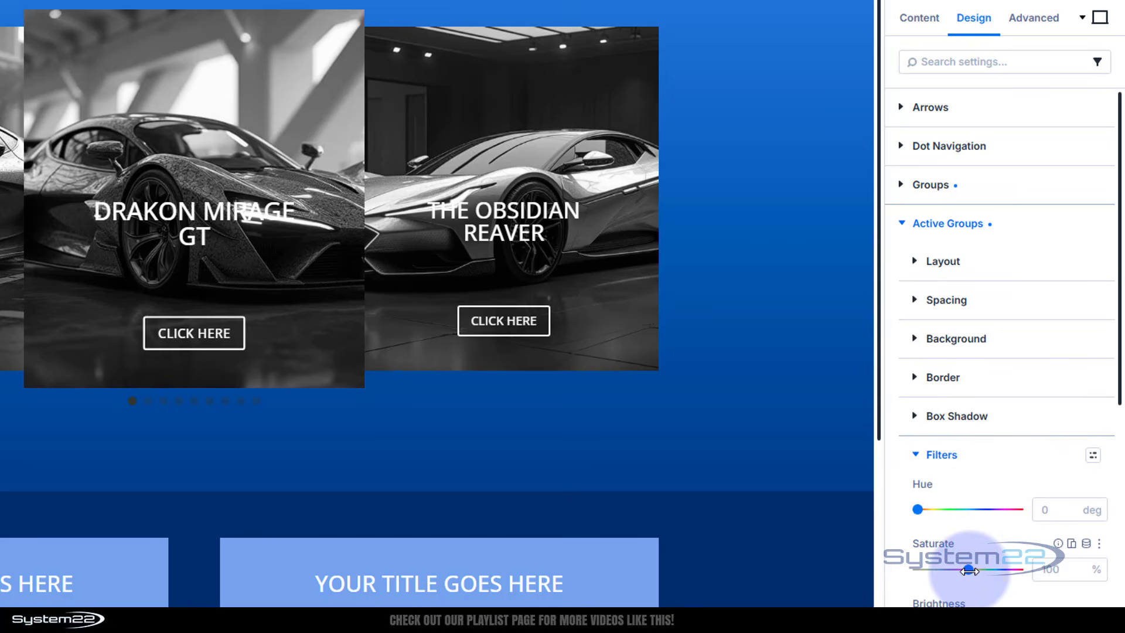
drag(969, 570, 966, 571)
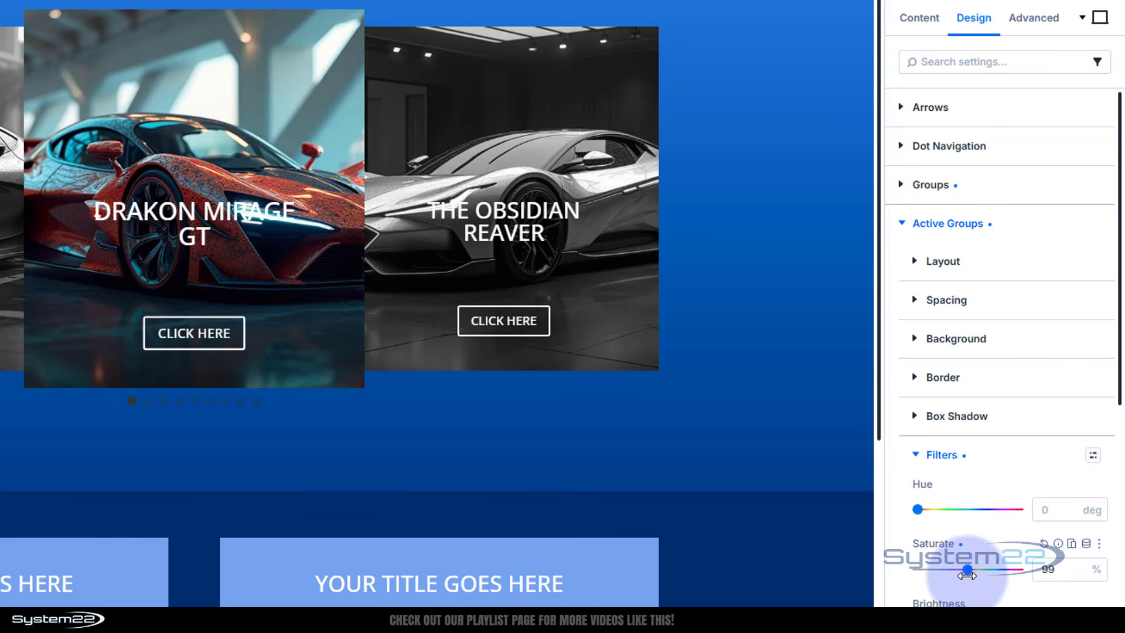
click(1078, 565)
click(1078, 565)
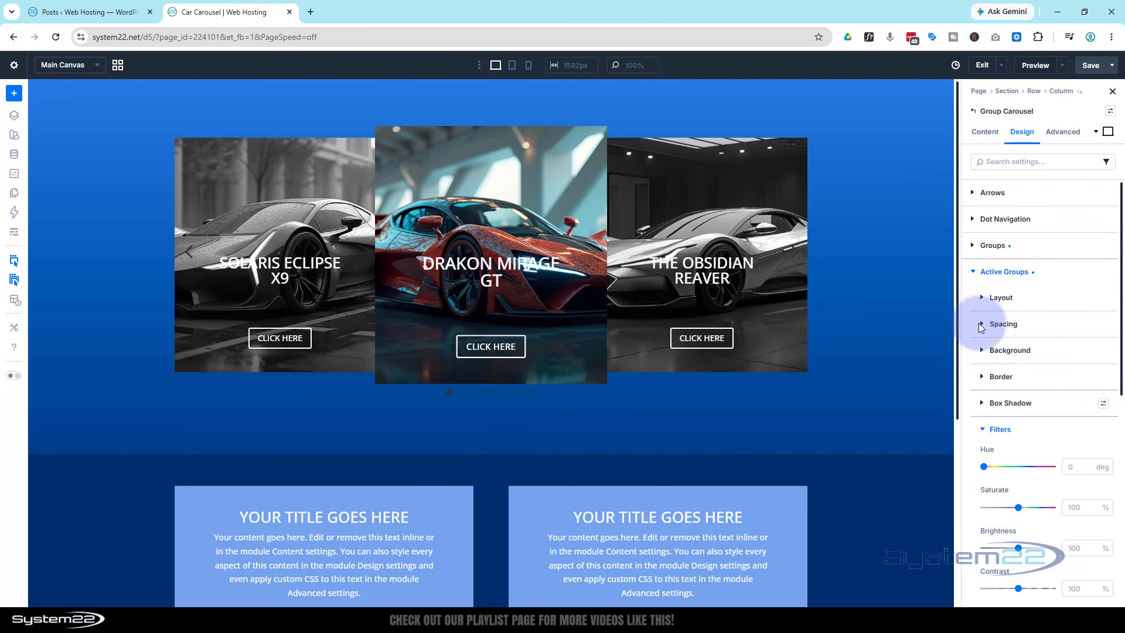
Set the carousel's arrow color to white (FFFFFF).
click(971, 193)
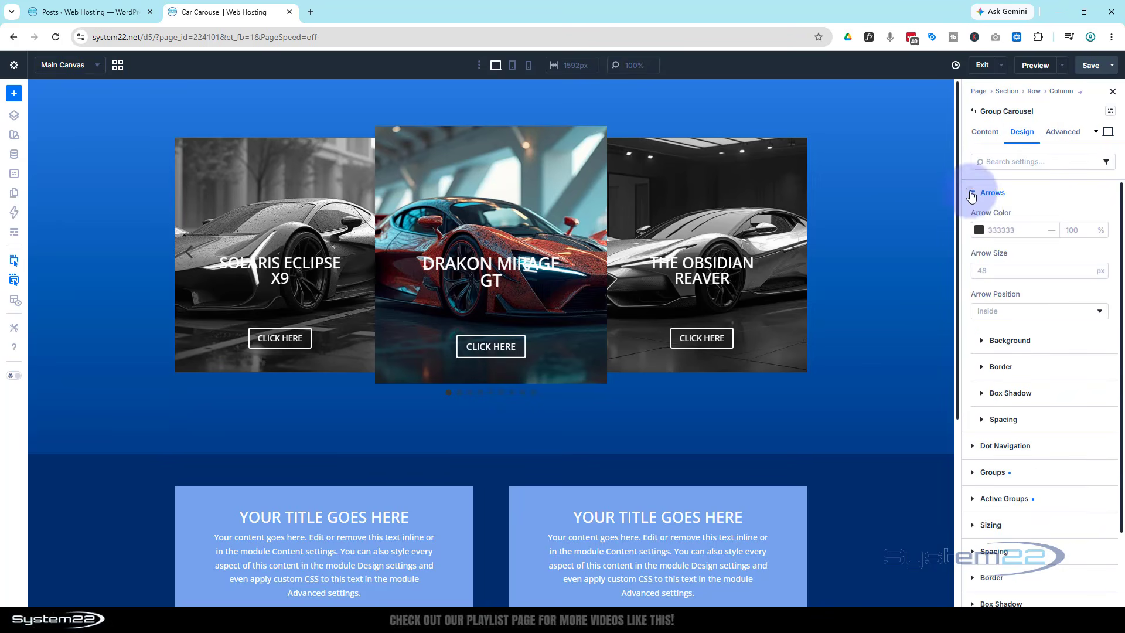
click(979, 230)
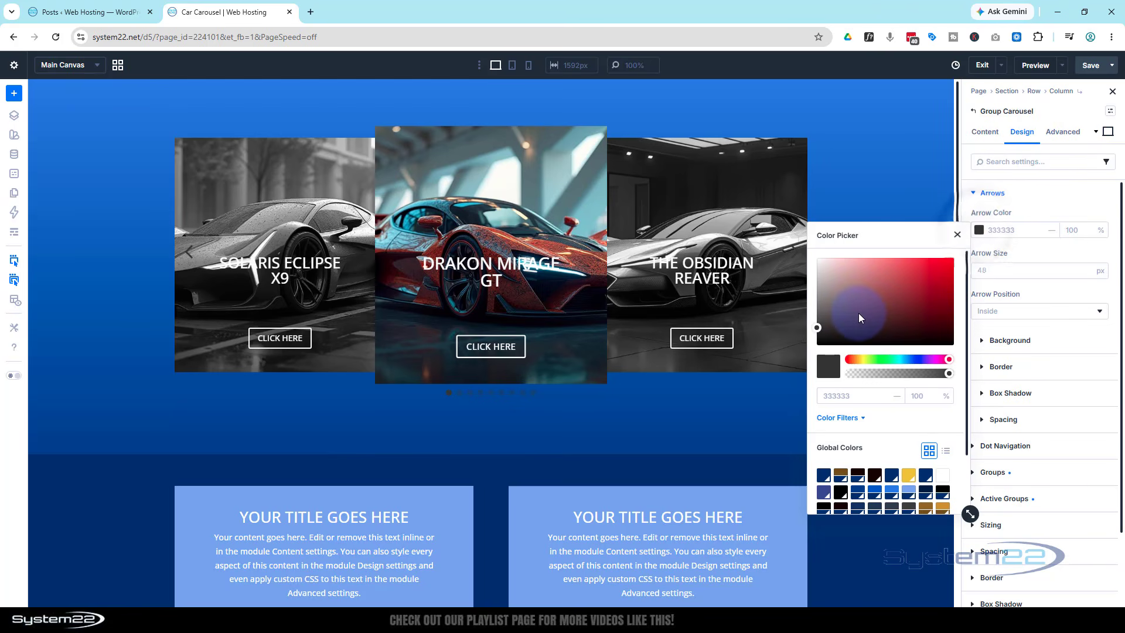
drag(820, 289, 814, 254)
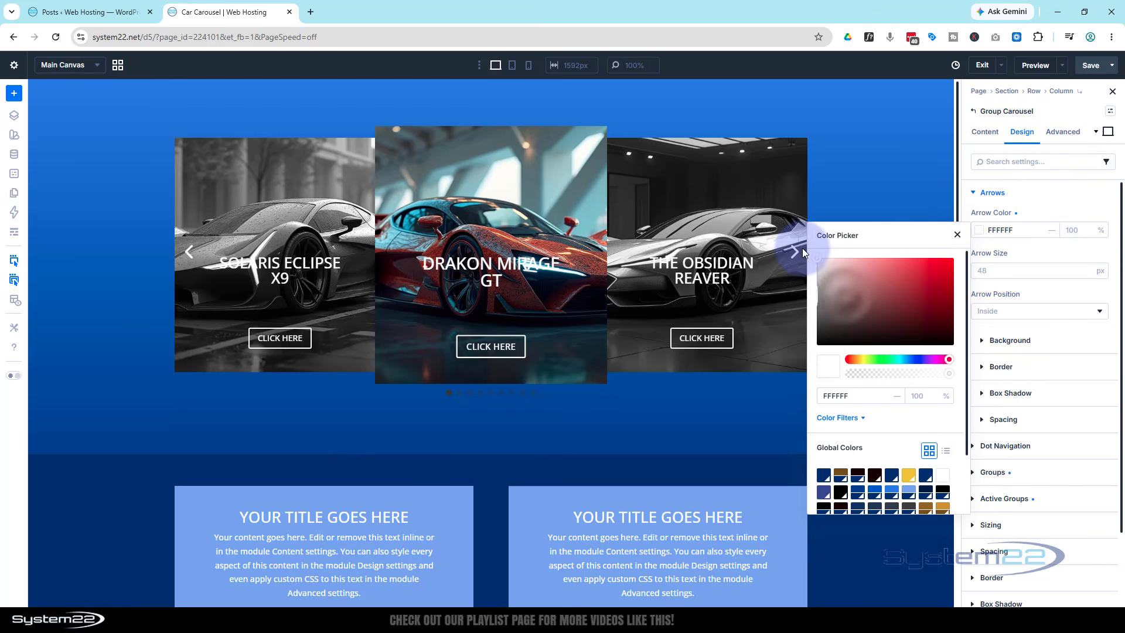
click(1042, 201)
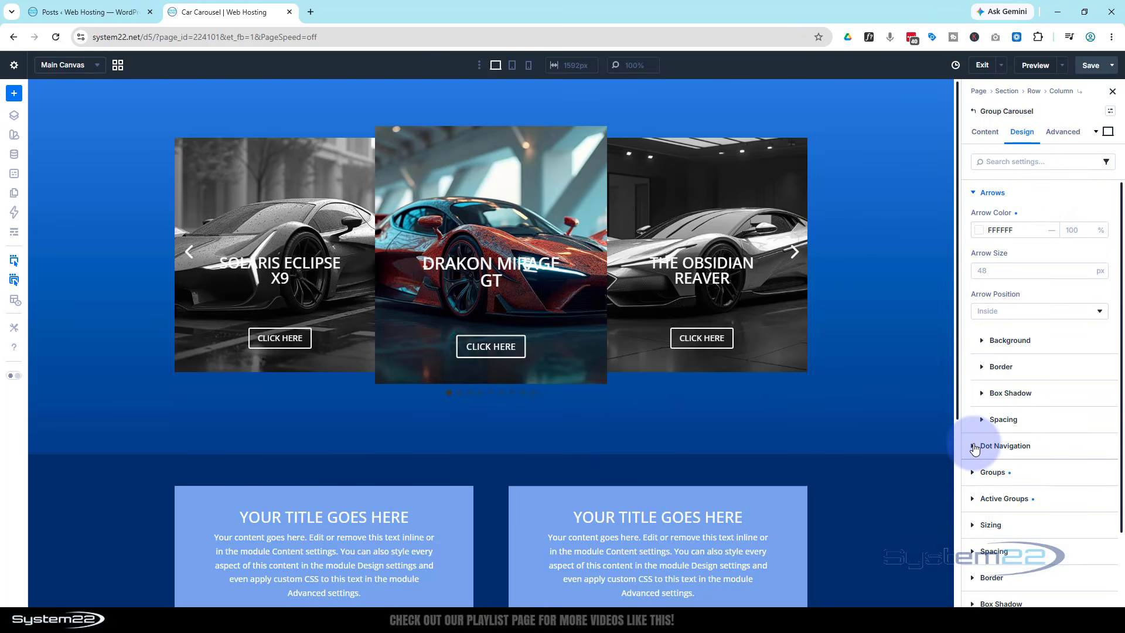
Set the carousel's dot navigation color to white (FFFFFF).
click(974, 448)
click(980, 379)
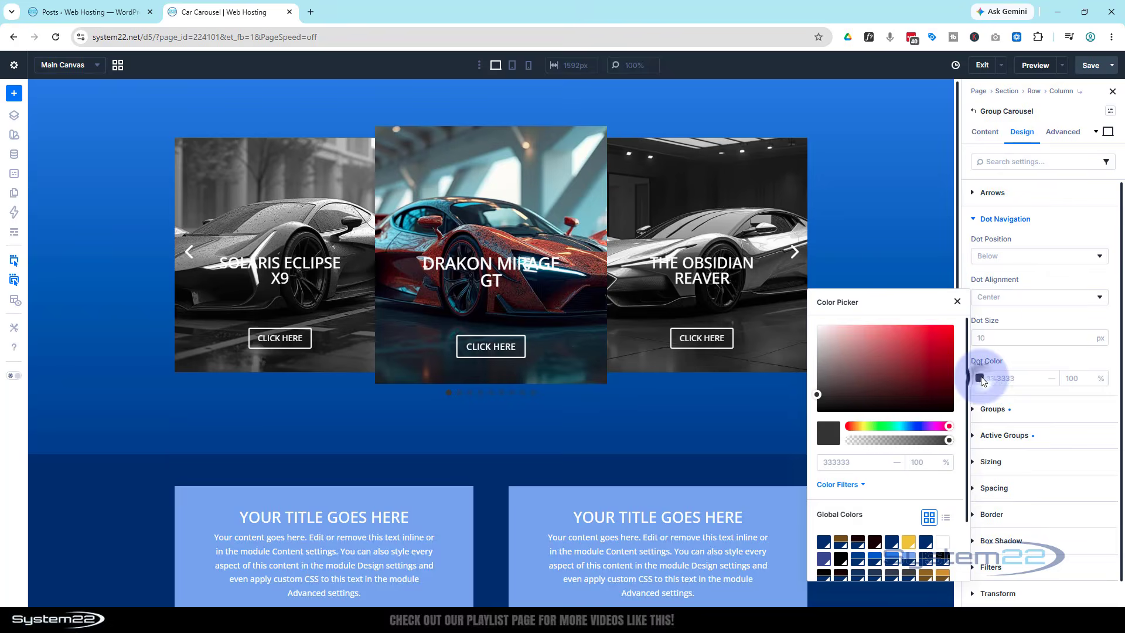
drag(866, 348, 807, 321)
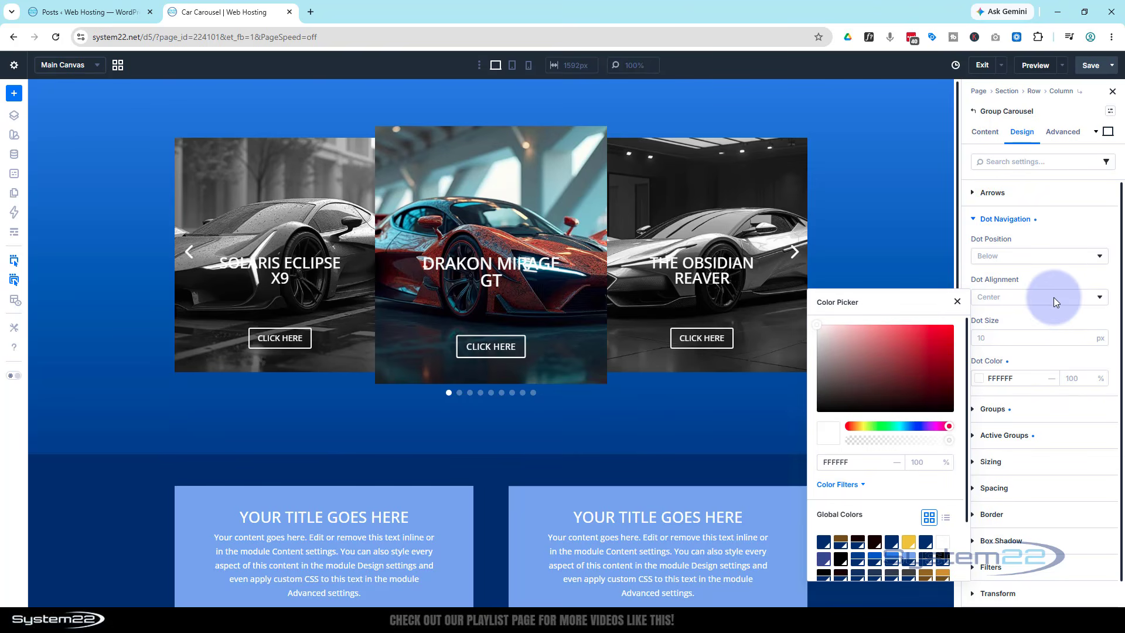
click(1043, 315)
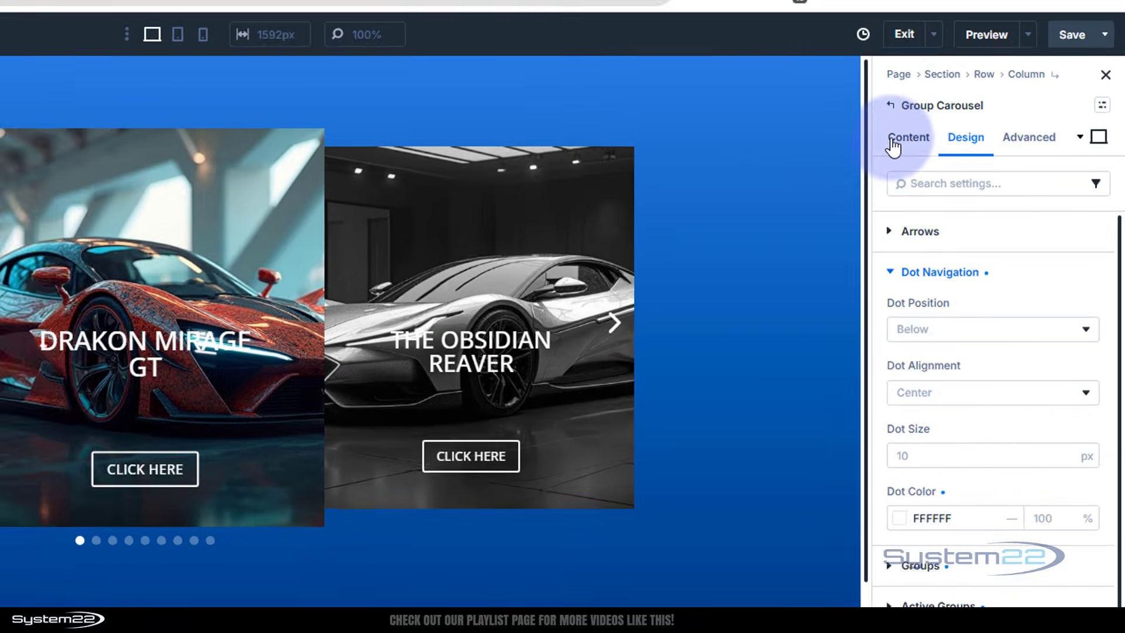
Enable Automatic Rotation in the carousel settings and set its rotation speed to 4000 ms.
click(990, 135)
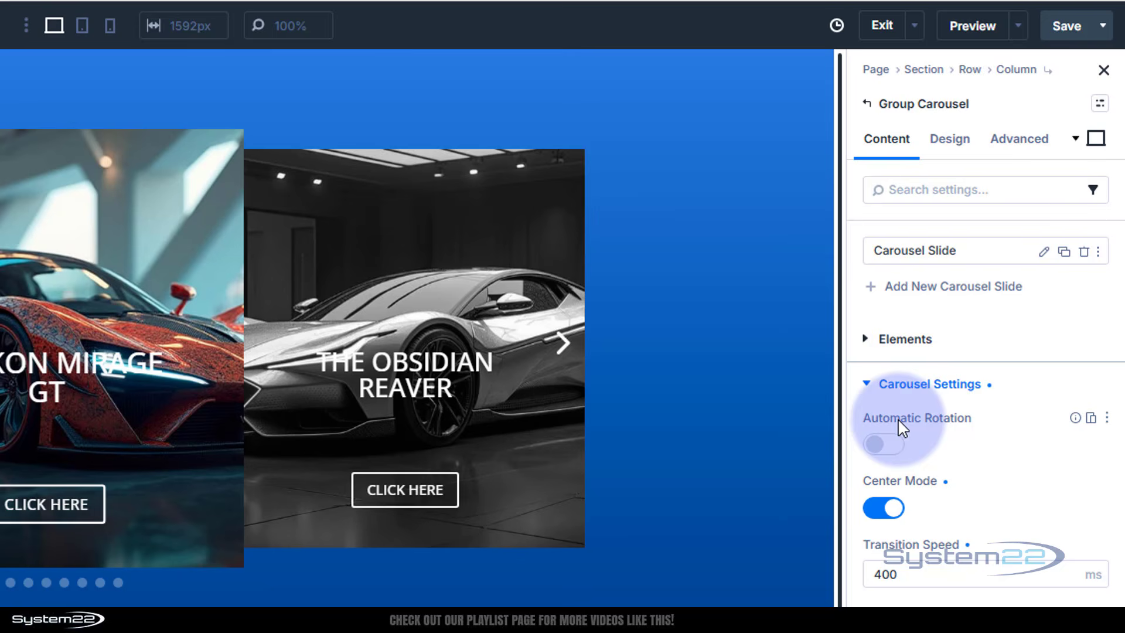
click(893, 450)
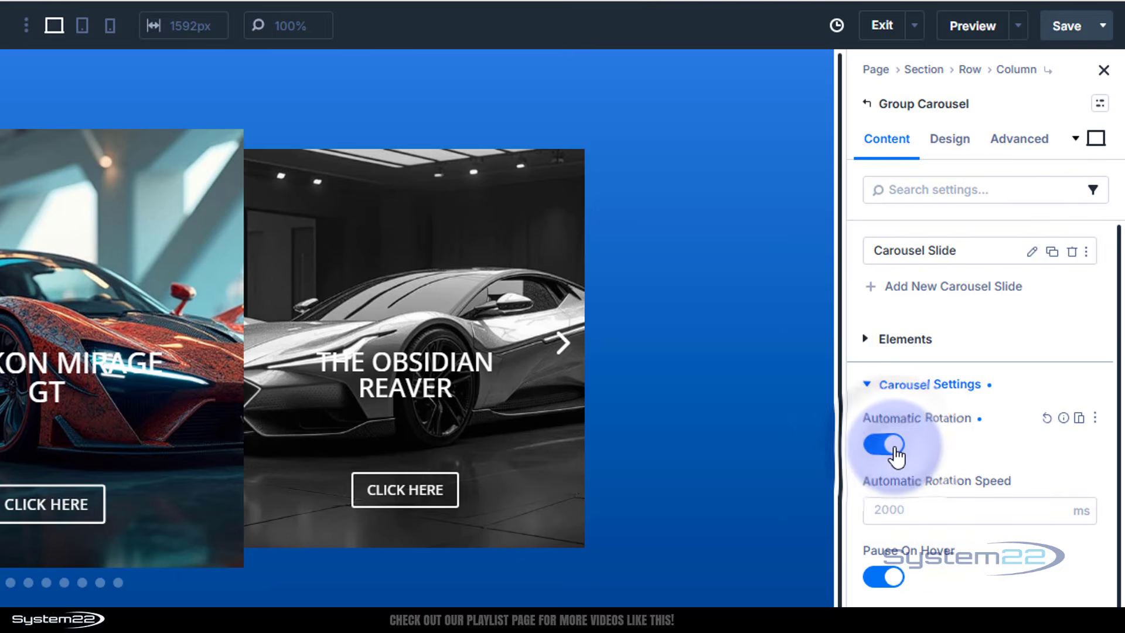
click(873, 509)
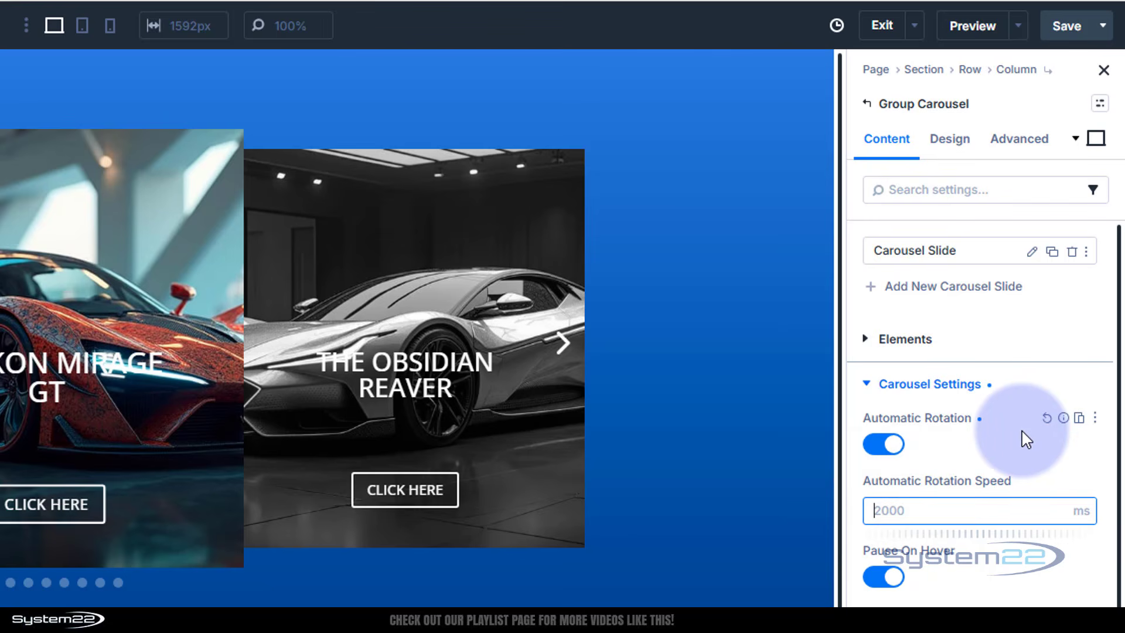
text(4000)
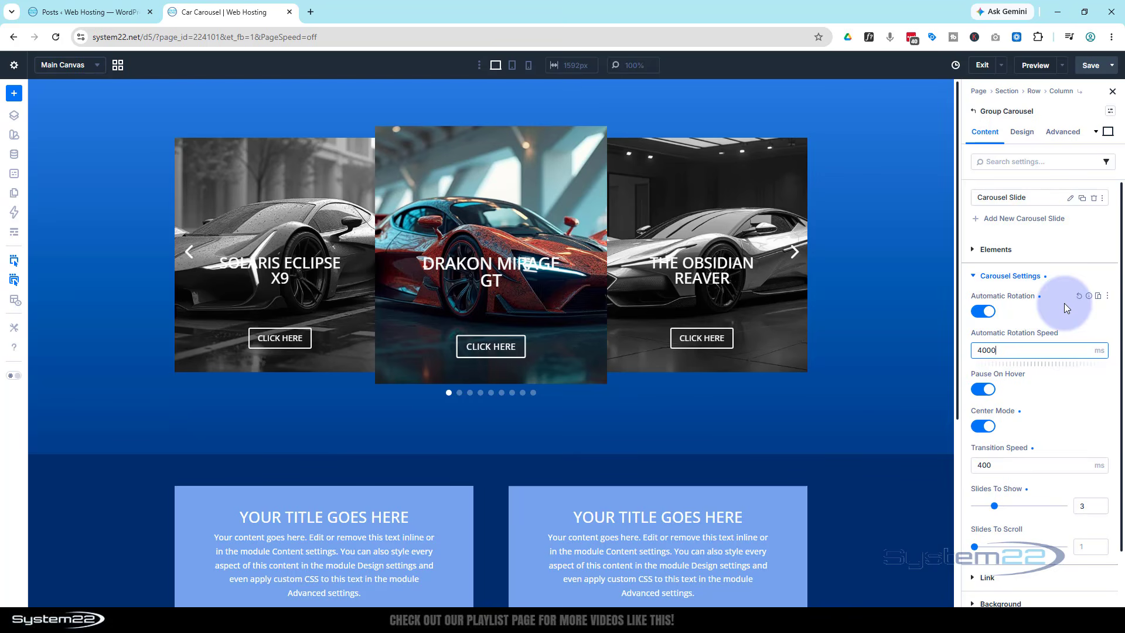
click(1064, 303)
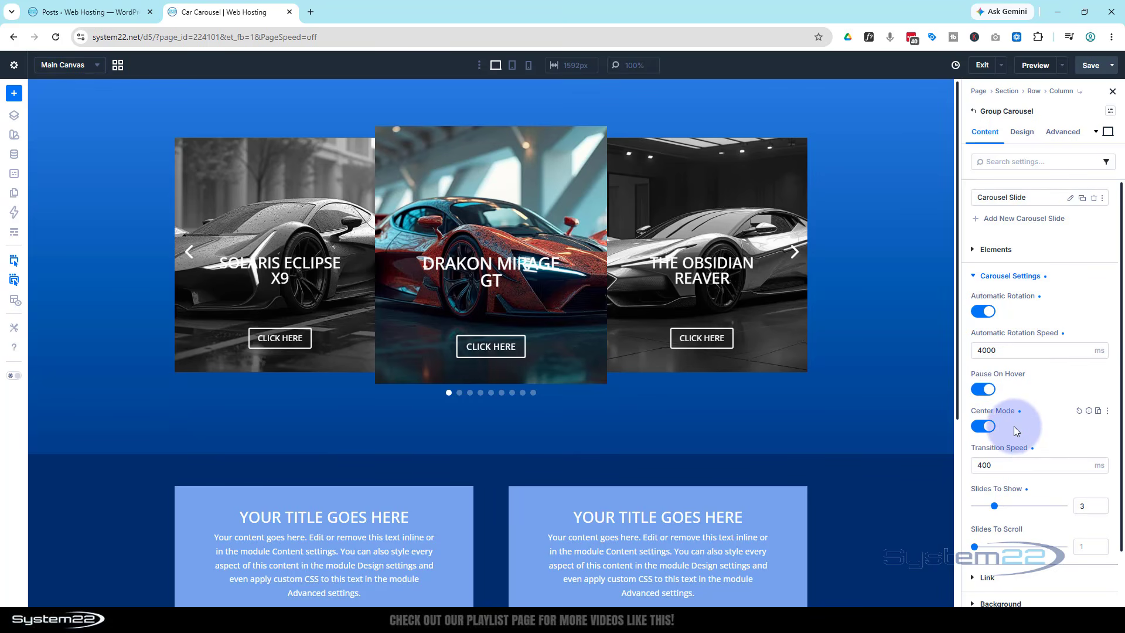
click(1002, 472)
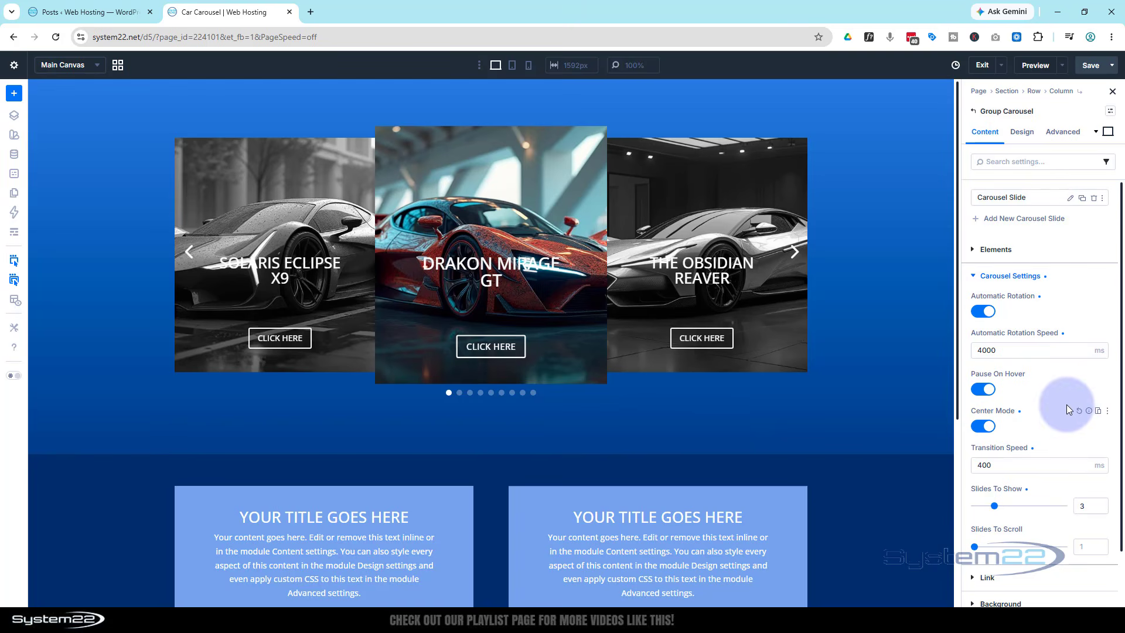
Save the page and preview it on the front end.
click(1089, 66)
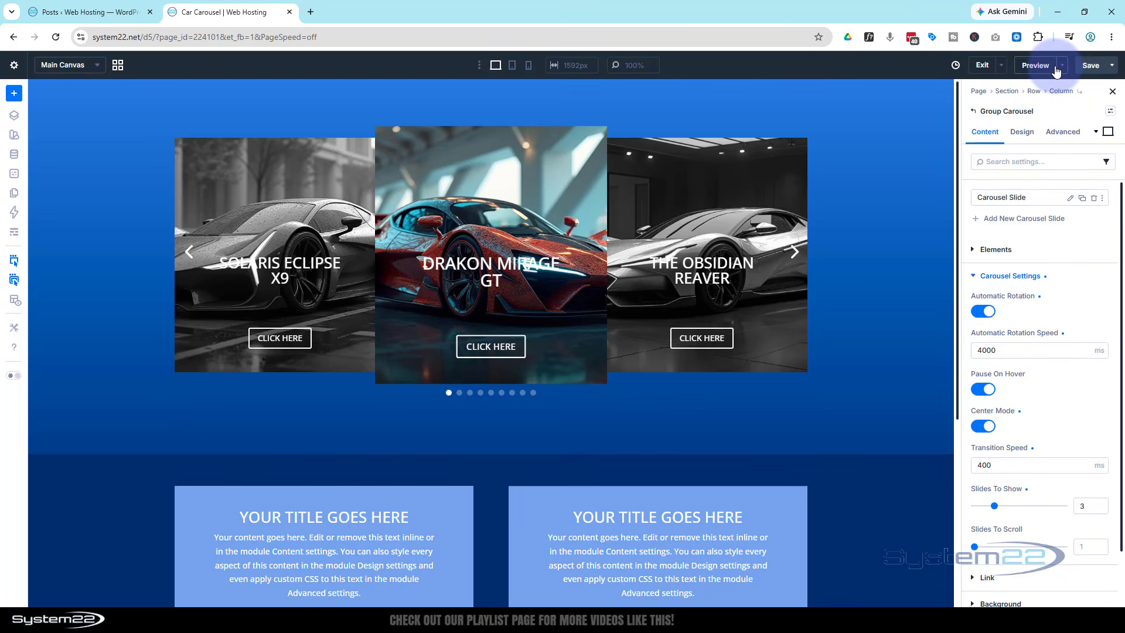
click(1061, 66)
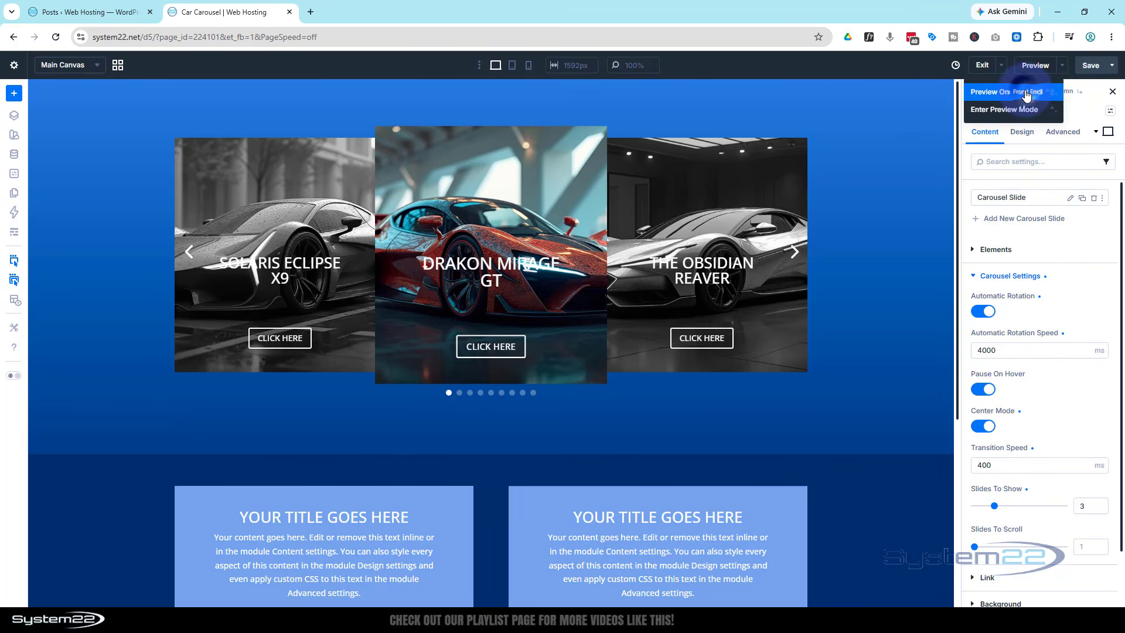
click(1025, 93)
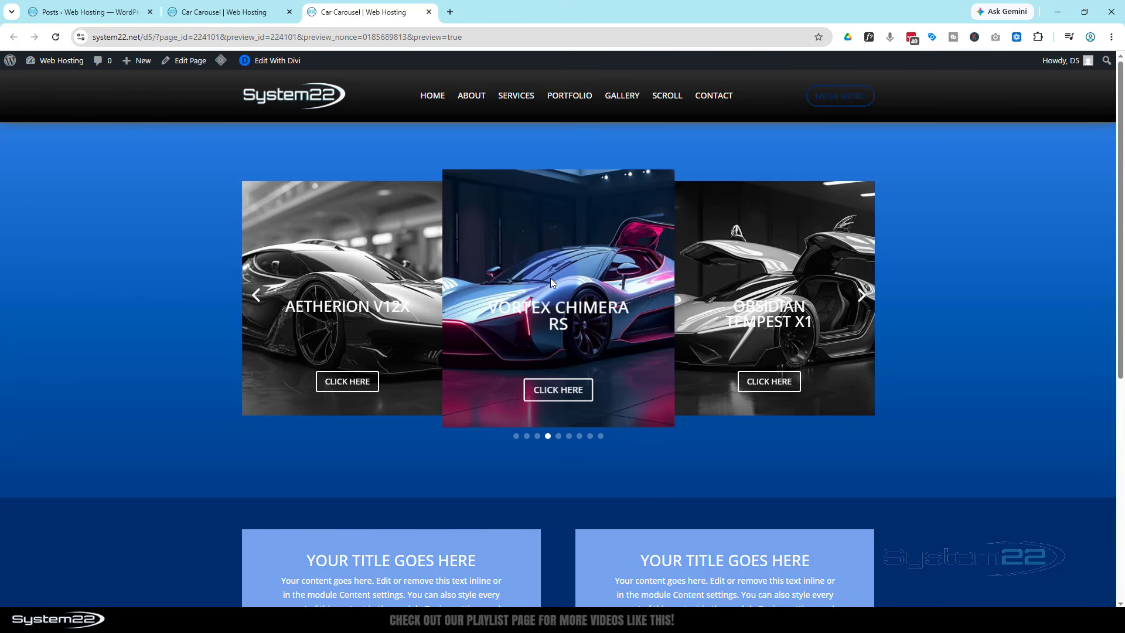
Test the Click Here link on the centred Vortex Chimera RS slide and return to the carousel preview.
click(556, 391)
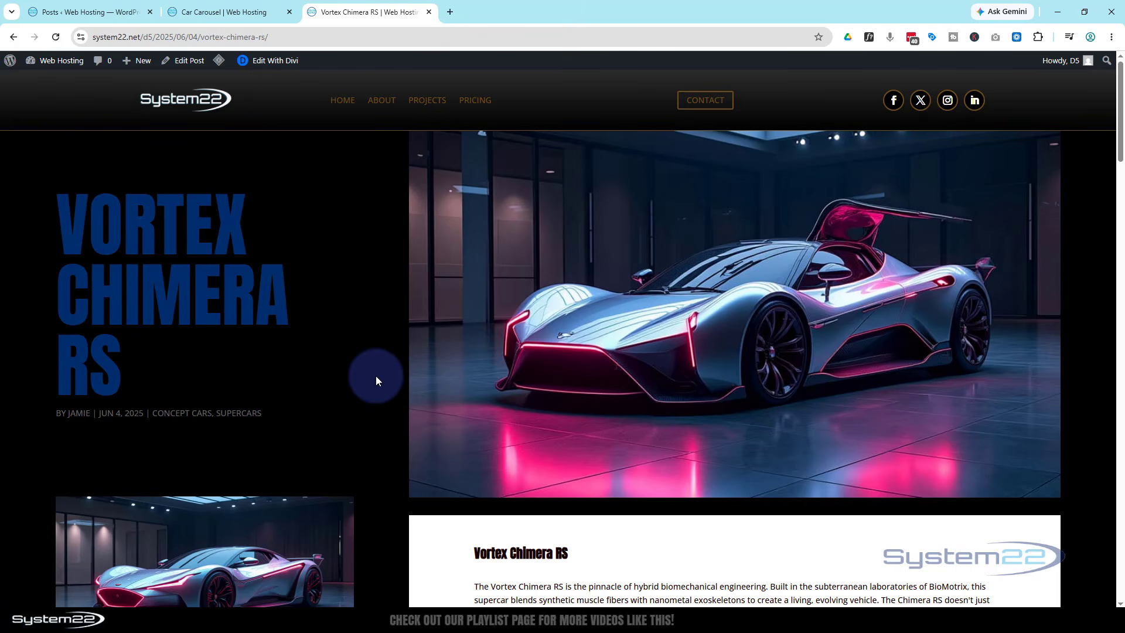
click(13, 37)
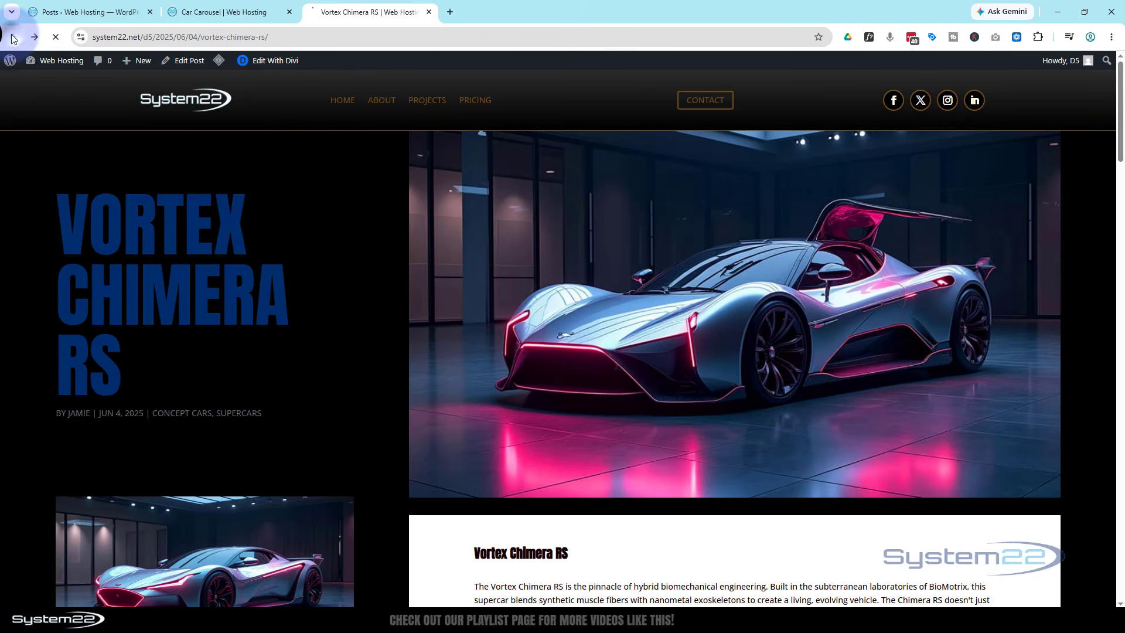